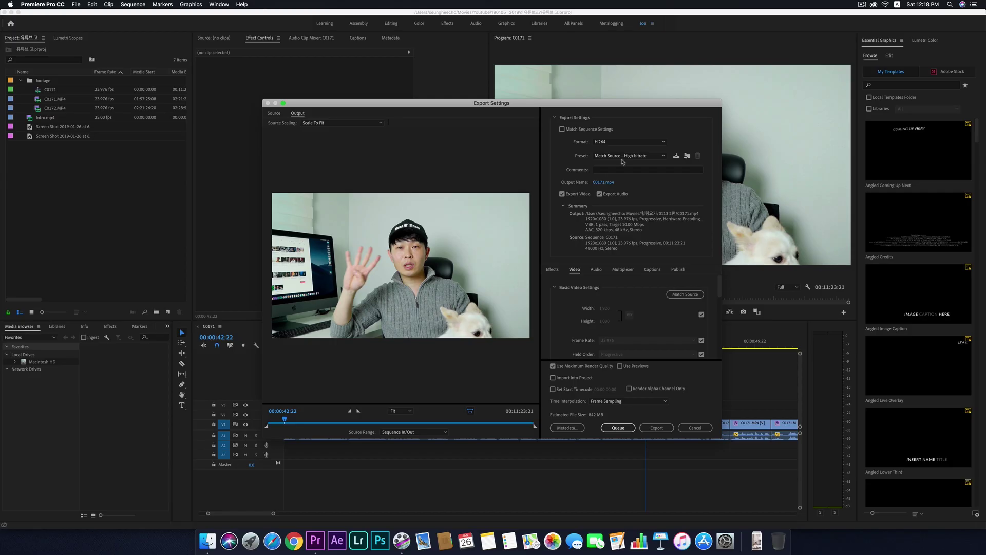
# - Export the C0171 sequence as C0171.mp4 to the Desktop with the YouTube 1080p Full HD preset
pyautogui.click(623, 156)
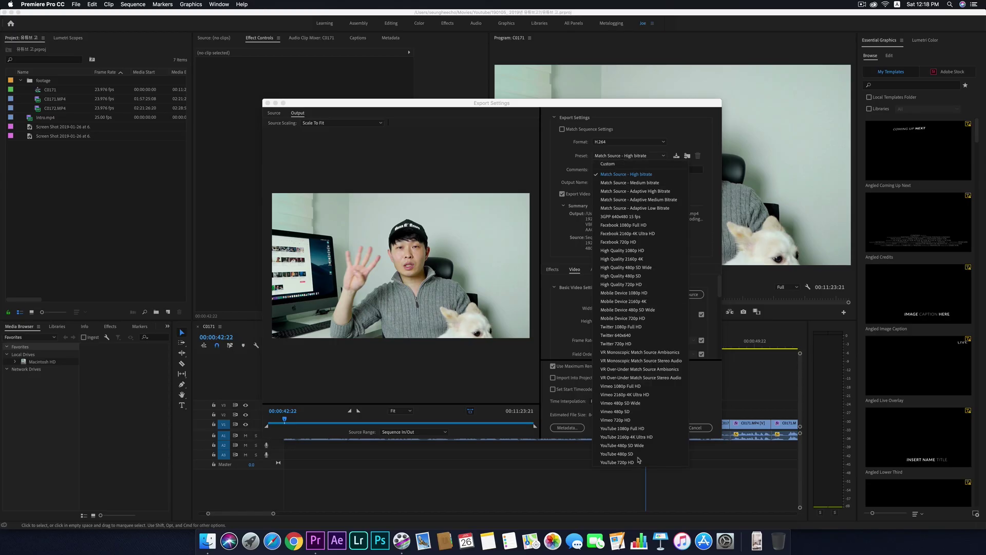
pyautogui.click(644, 430)
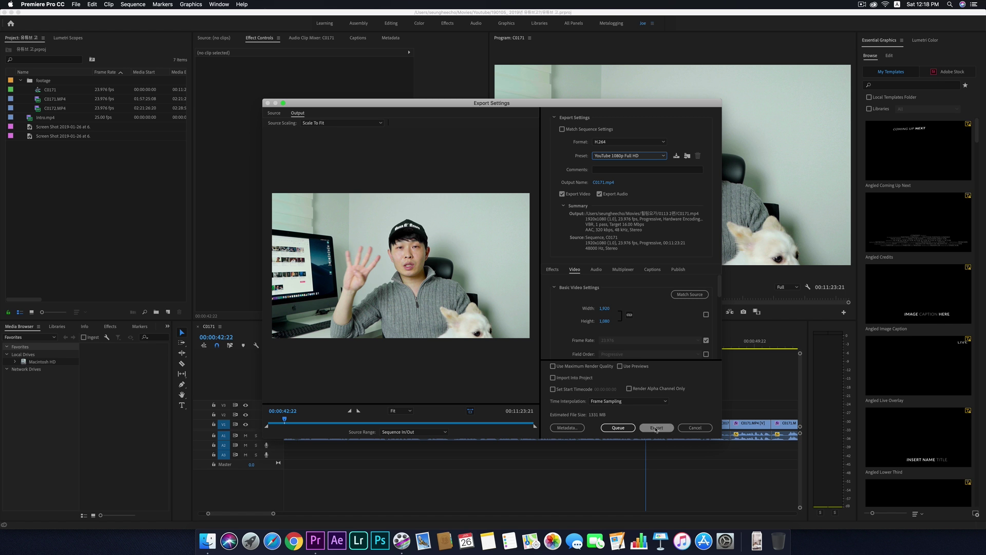
pyautogui.click(604, 182)
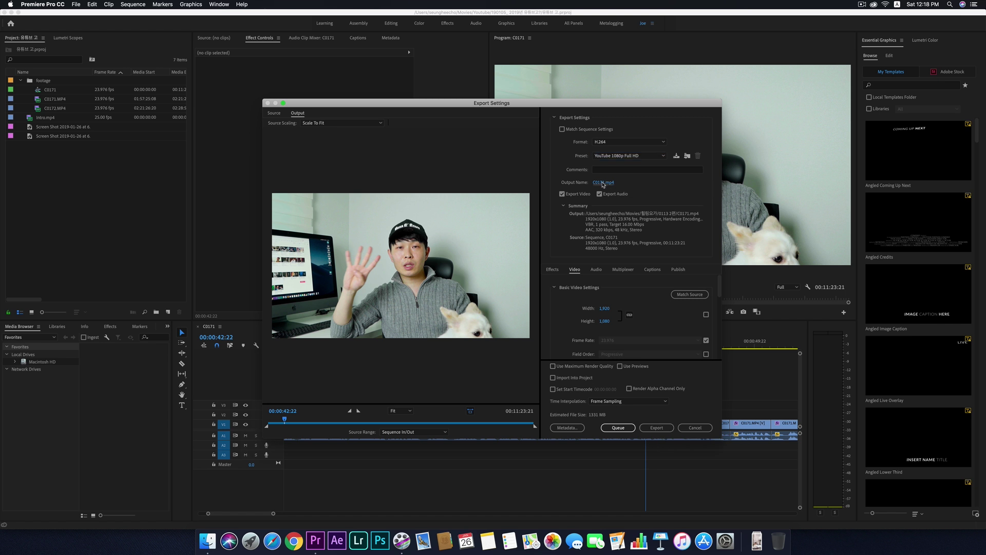
pyautogui.click(666, 428)
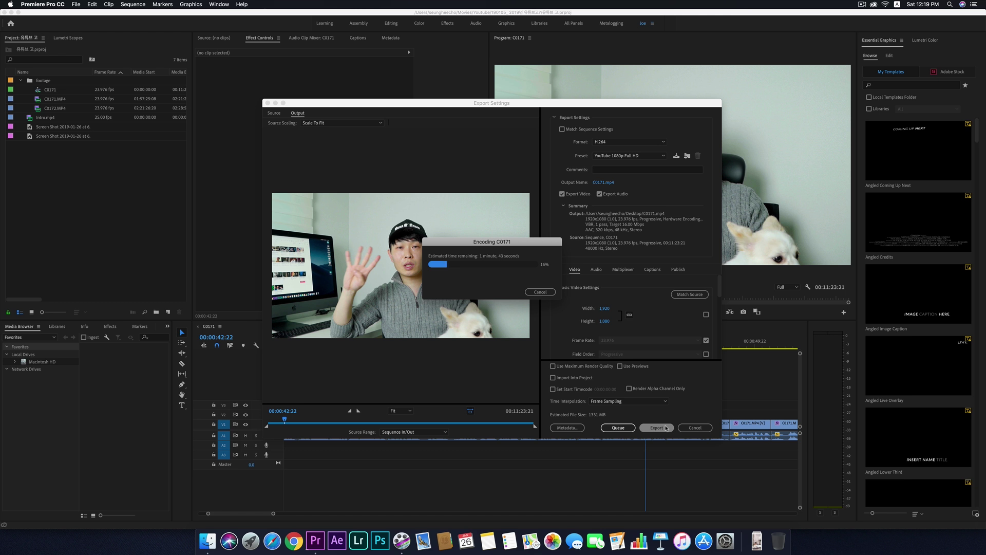
# - Switch to Vrew and start a new project from the video C0171.mp4 on the Desktop
pyautogui.press('F4')
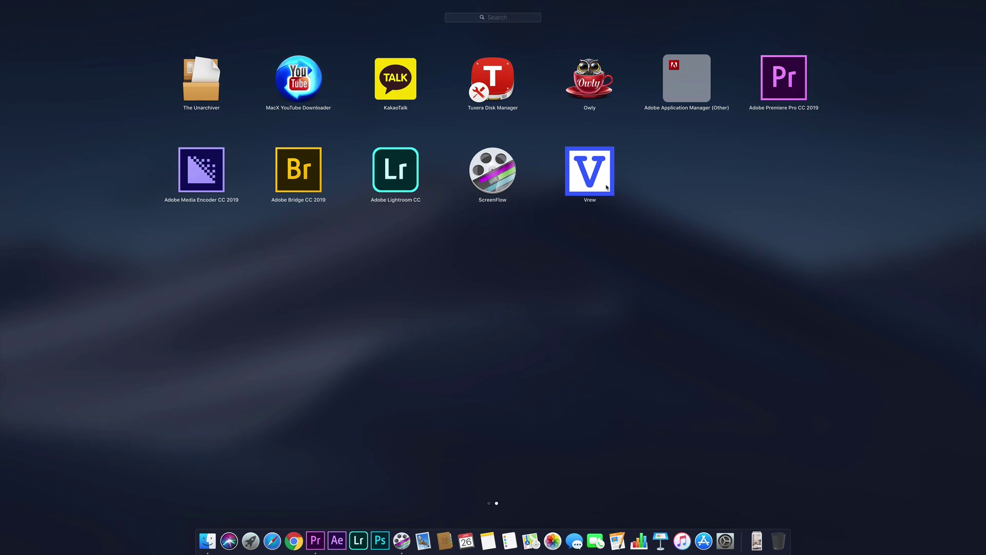
pyautogui.click(598, 168)
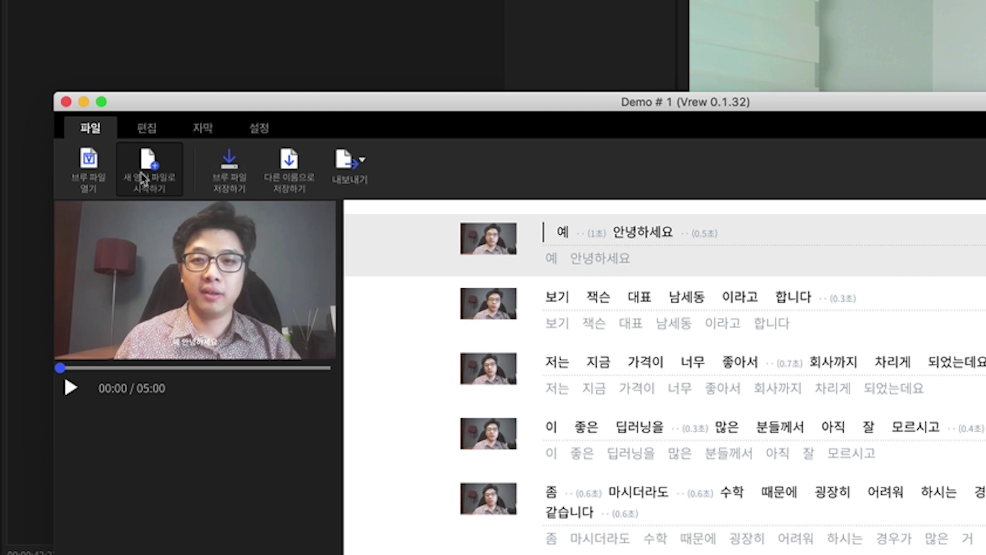
pyautogui.click(144, 179)
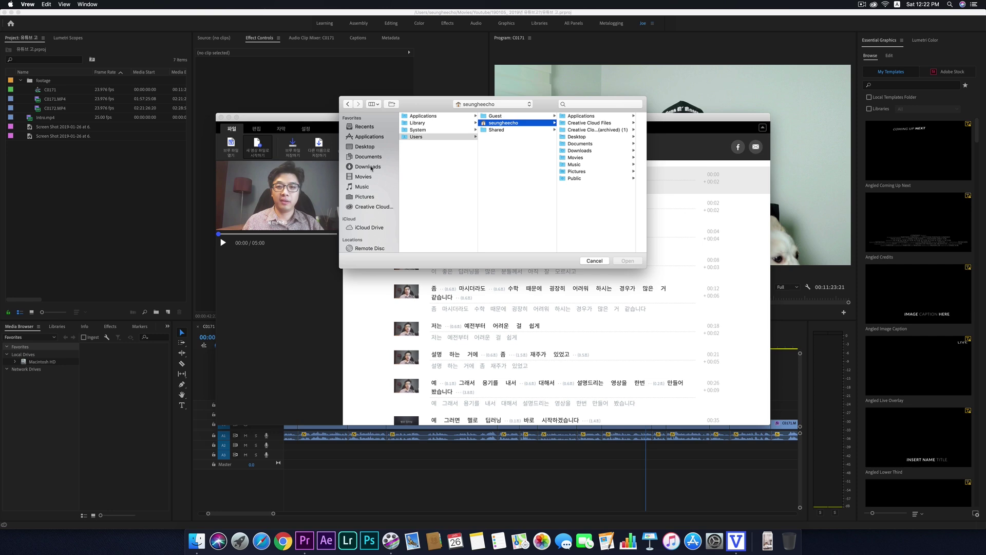
pyautogui.click(374, 148)
pyautogui.click(421, 151)
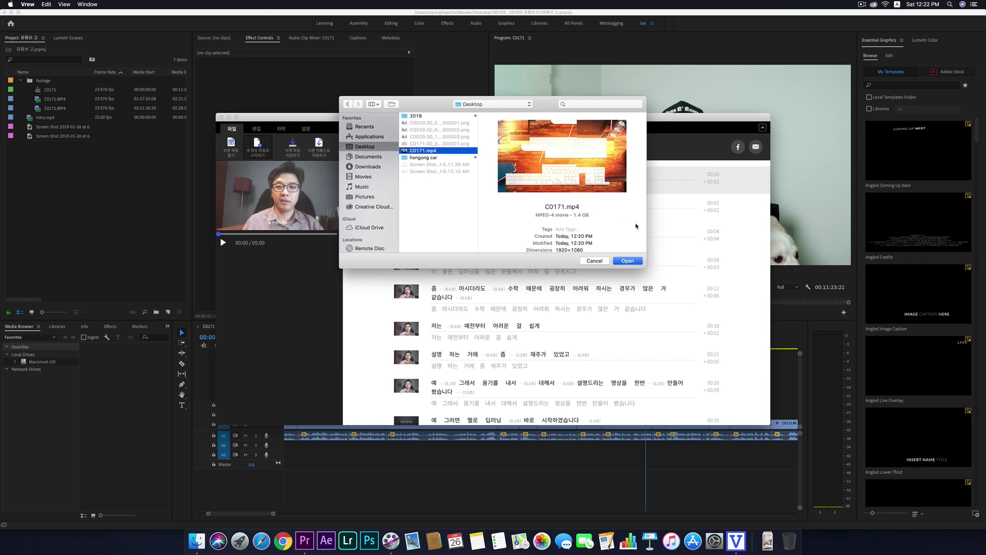
pyautogui.click(636, 261)
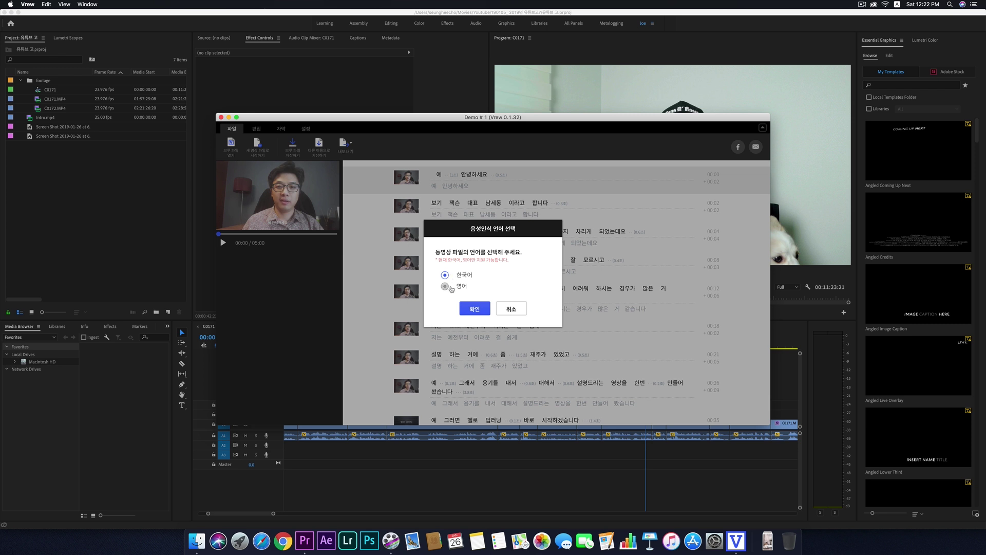
# - Set the speech recognition language to Korean (한국어) and load the finished transcription of the video
pyautogui.click(468, 275)
pyautogui.click(475, 309)
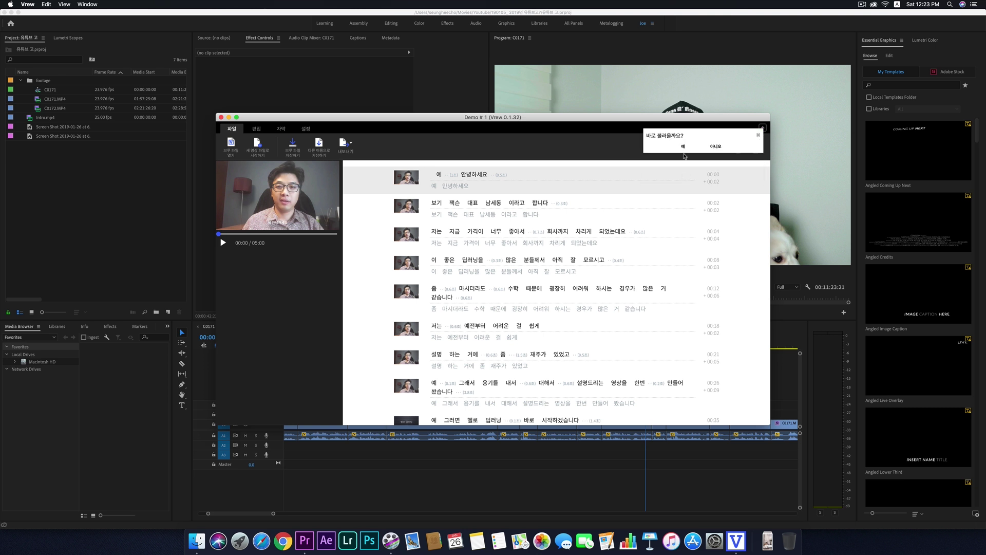
pyautogui.click(684, 148)
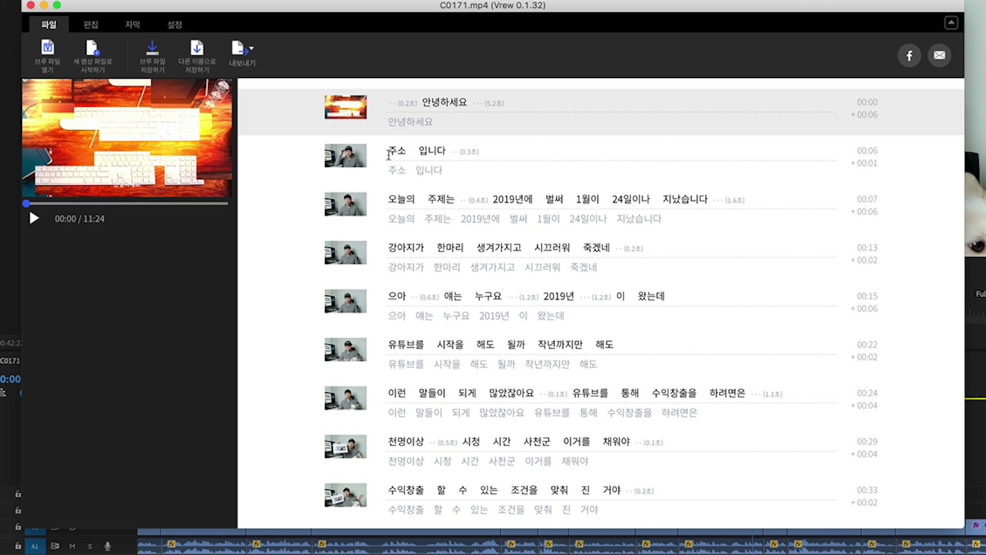
# - Play the captioned video and replace the misrecognised word 주소 in the second caption with the speaker's name
pyautogui.click(33, 216)
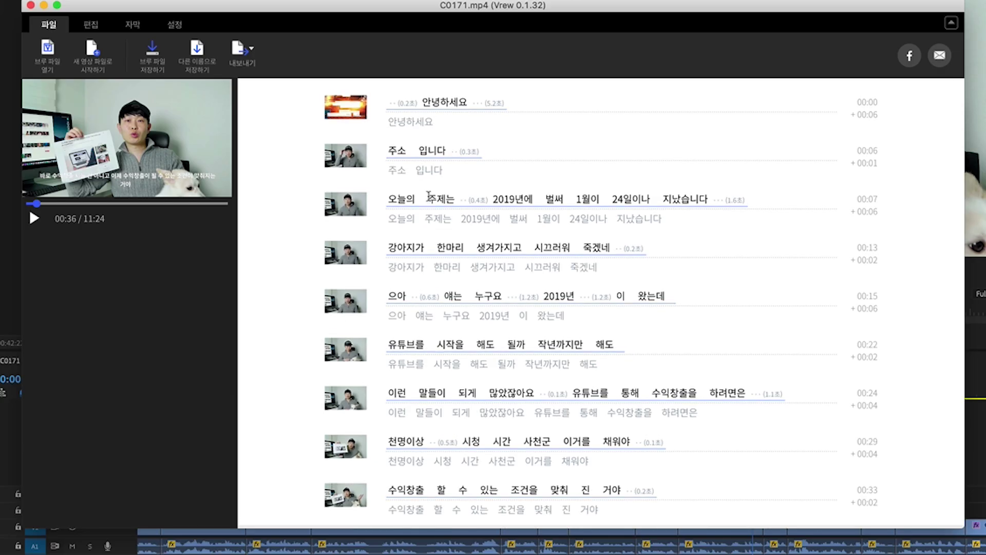
pyautogui.click(407, 150)
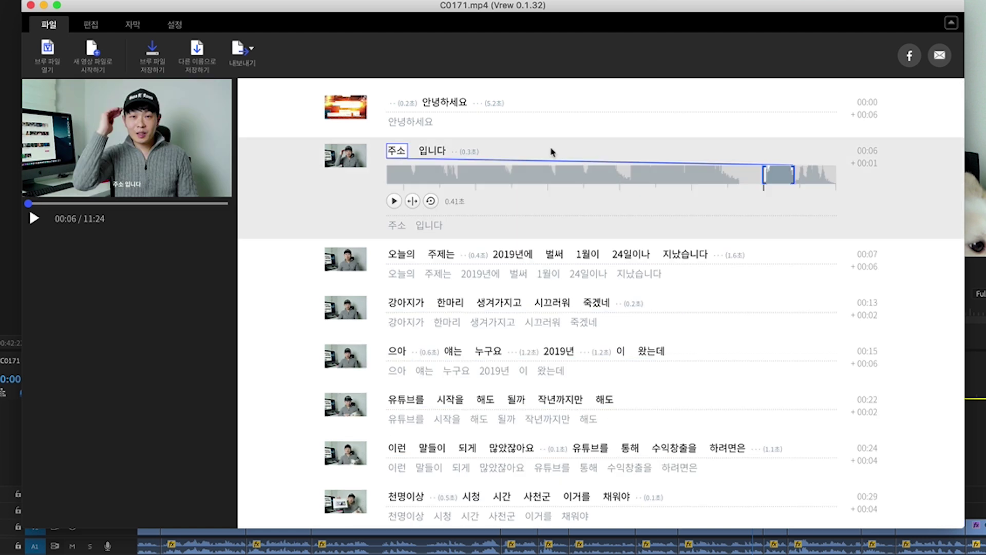
pyautogui.press('BackSpace')
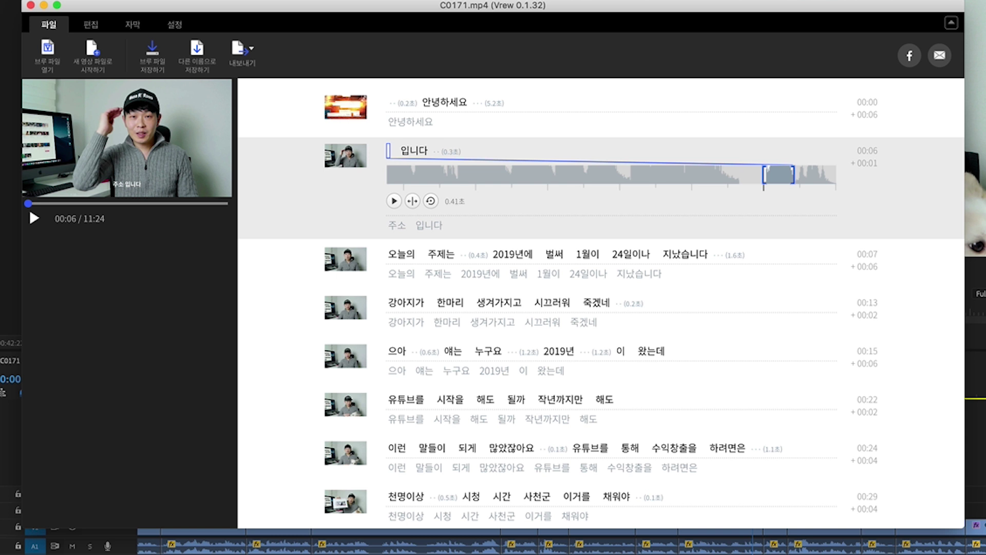
pyautogui.write('ㅈㅜㅅㅡㅇㅎ')
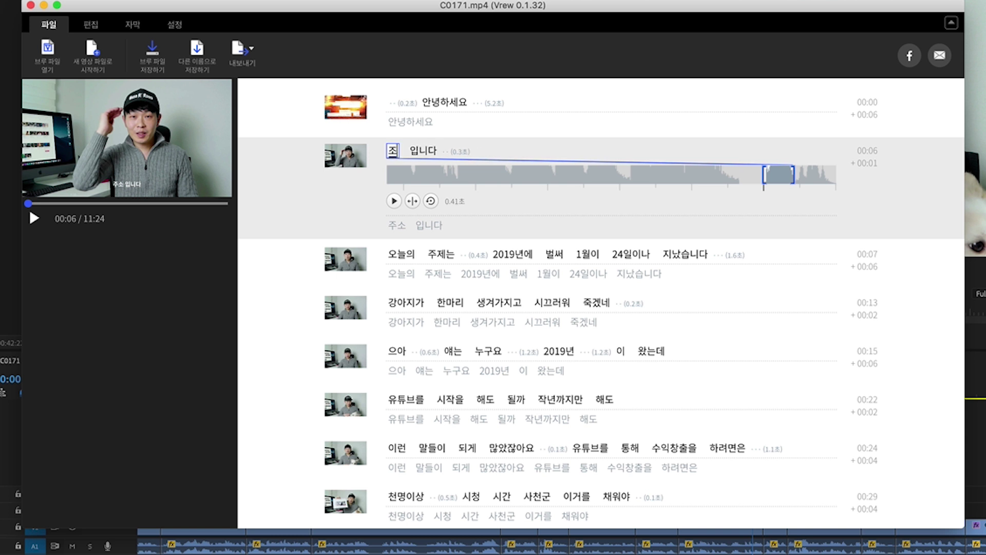
pyautogui.press('Return')
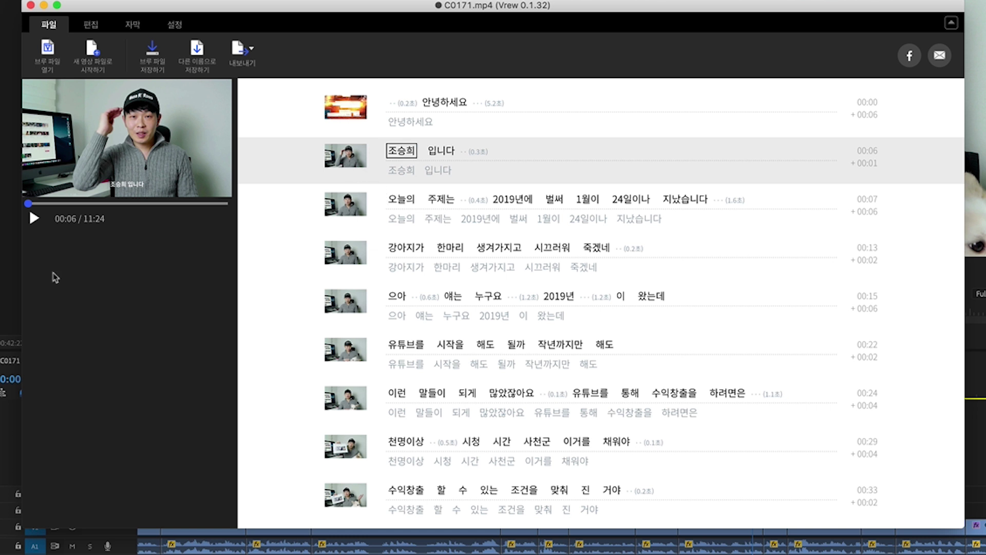
# - Play the video on from the second caption and correct 2019년에 in the third caption to 2019년이
pyautogui.press('Tab')
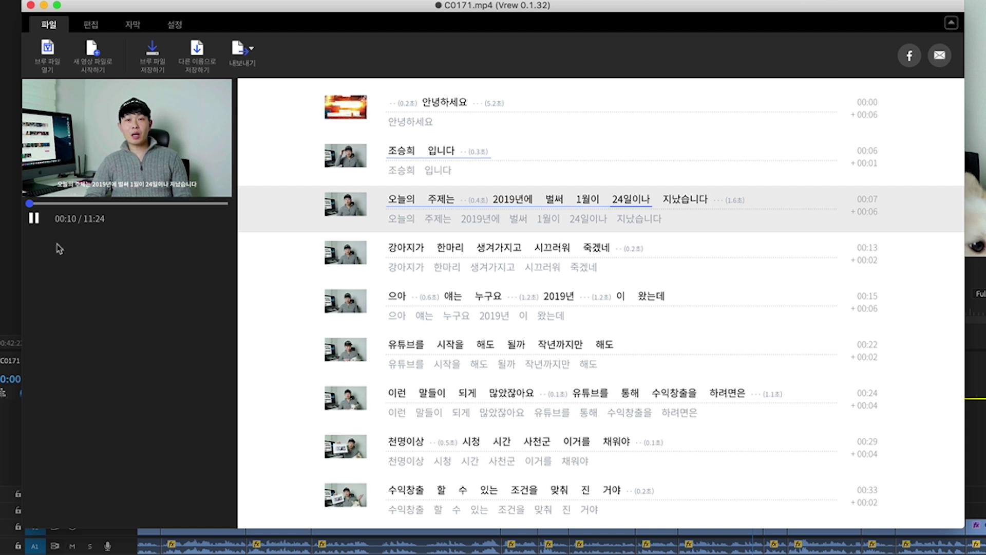
pyautogui.press('Tab')
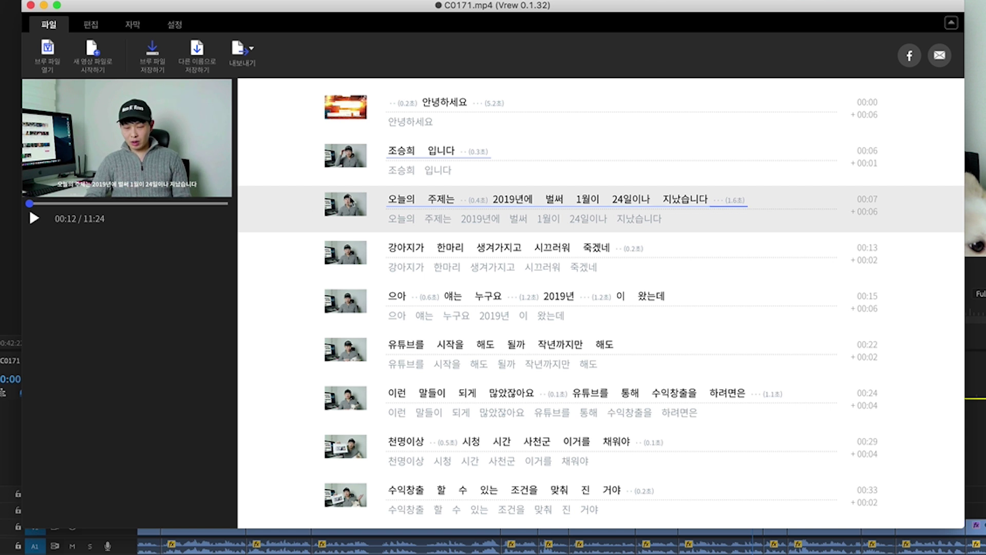
pyautogui.click(526, 202)
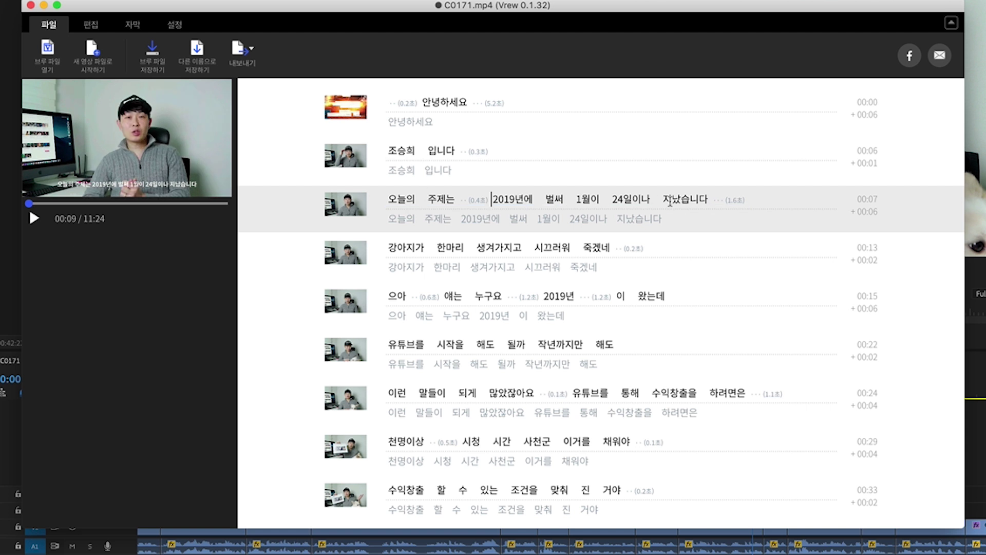
pyautogui.click(530, 198)
pyautogui.press('BackSpace')
pyautogui.write('이')
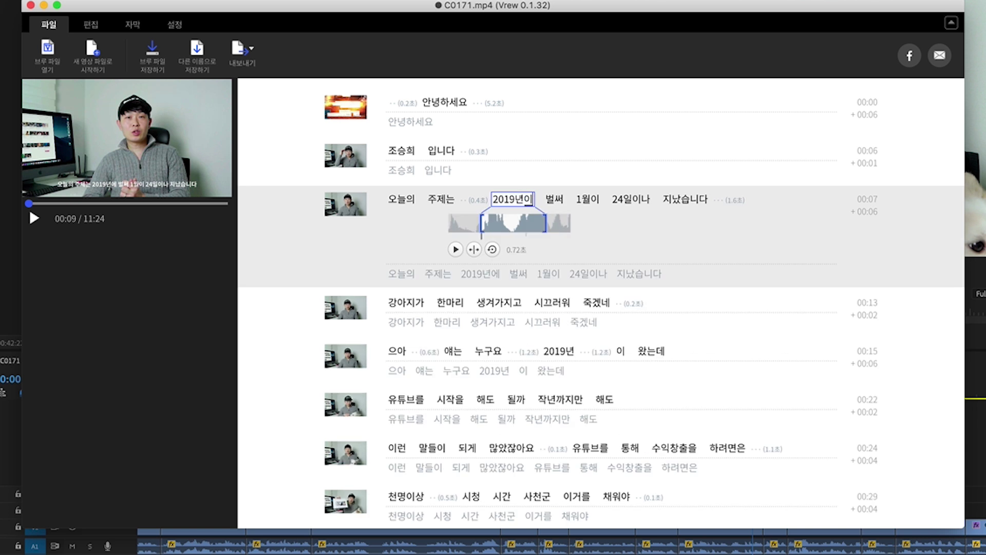
pyautogui.press('Return')
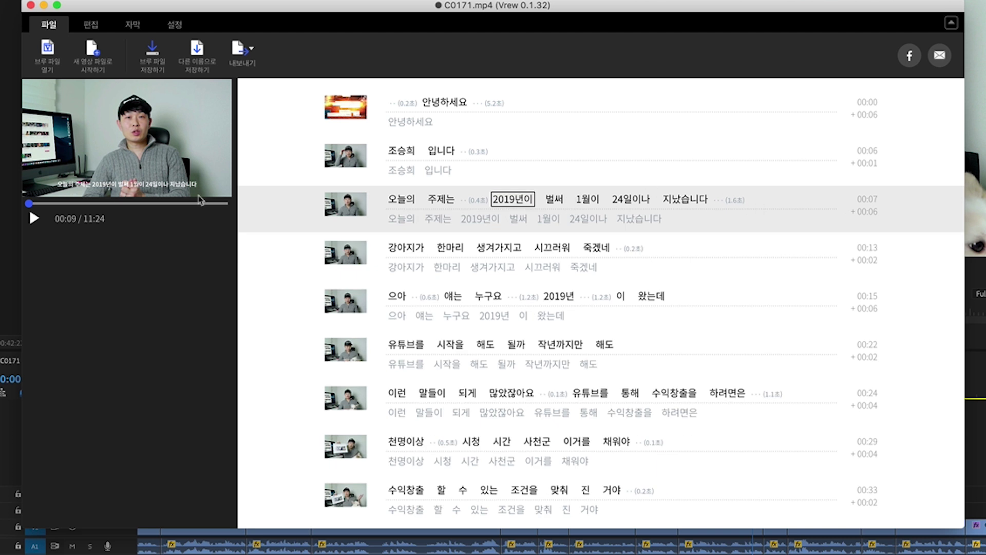
# - Split the third caption before 벌써 and merge the two parts again
pyautogui.click(545, 199)
pyautogui.press('Return')
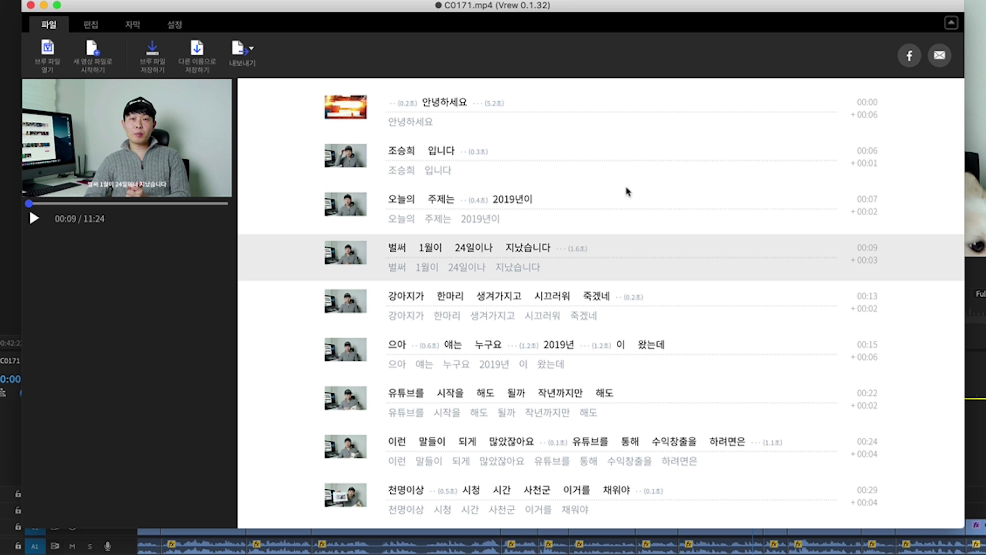
pyautogui.press('BackSpace')
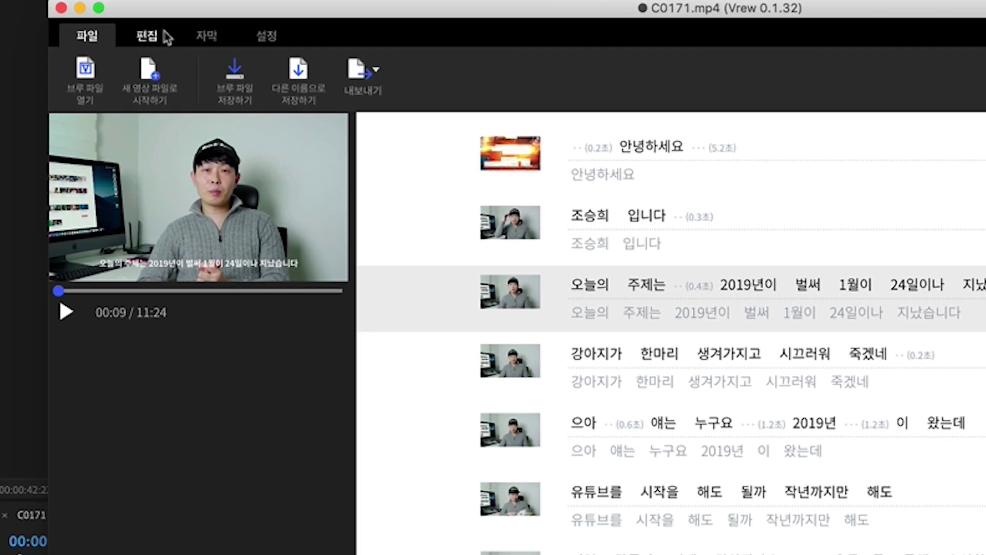
# - Divide the third caption before 벌써 with the split-clip command, and rejoin both clips with the merge-clips command
pyautogui.click(152, 44)
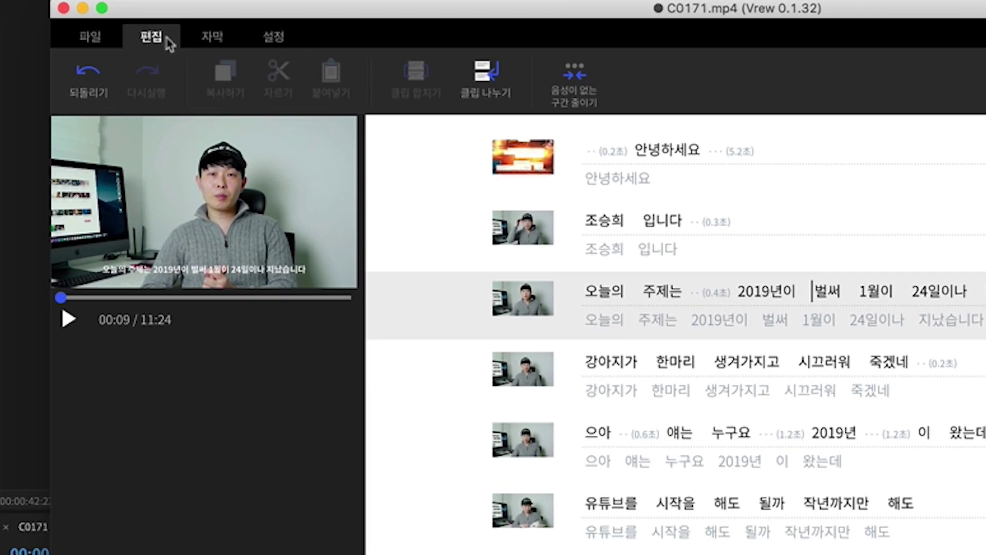
pyautogui.click(497, 78)
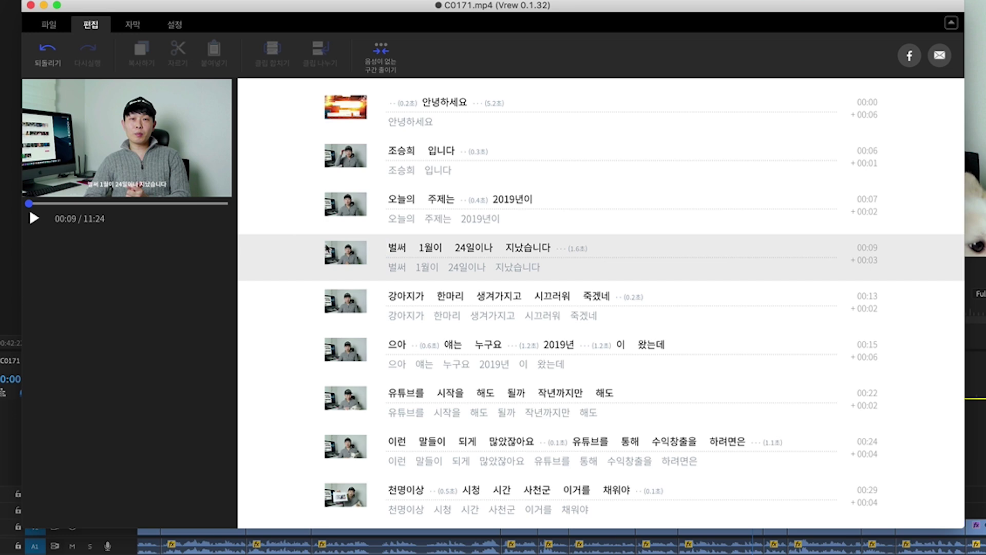
pyautogui.click(523, 368)
pyautogui.keyDown('shift'); pyautogui.click(344, 213); pyautogui.keyUp('shift')
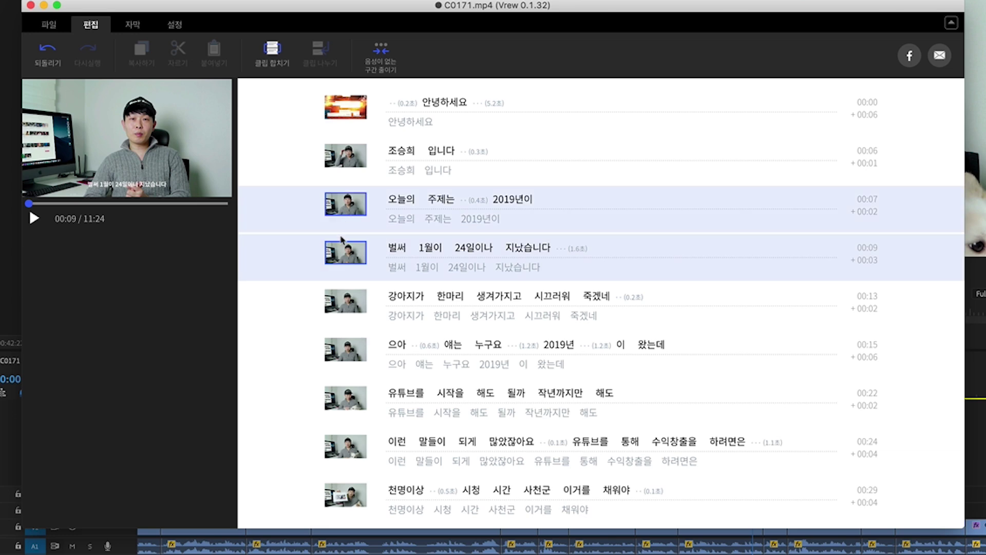
pyautogui.click(272, 52)
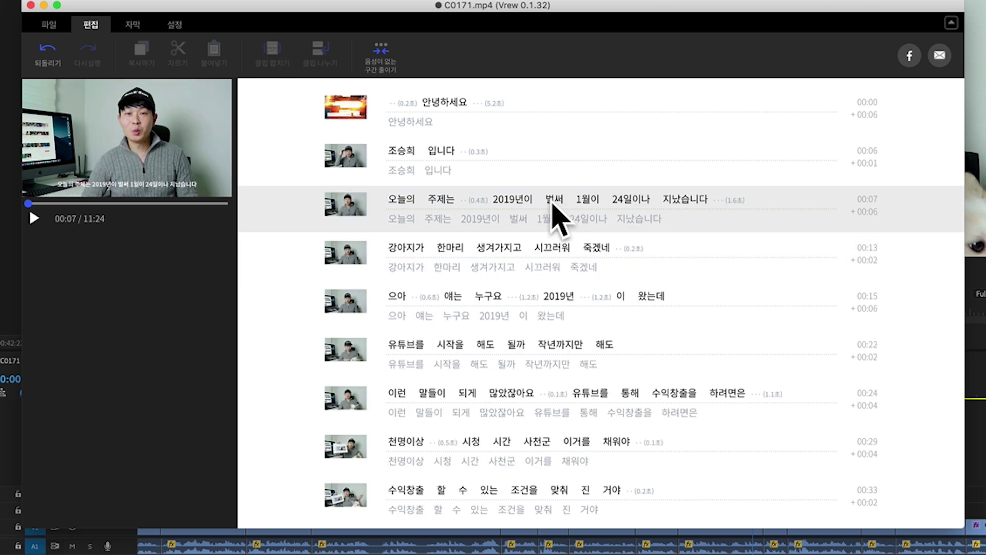
# - Break the third caption at 벌써 once more and join it back to the preceding line
pyautogui.click(552, 203)
pyautogui.press('Return')
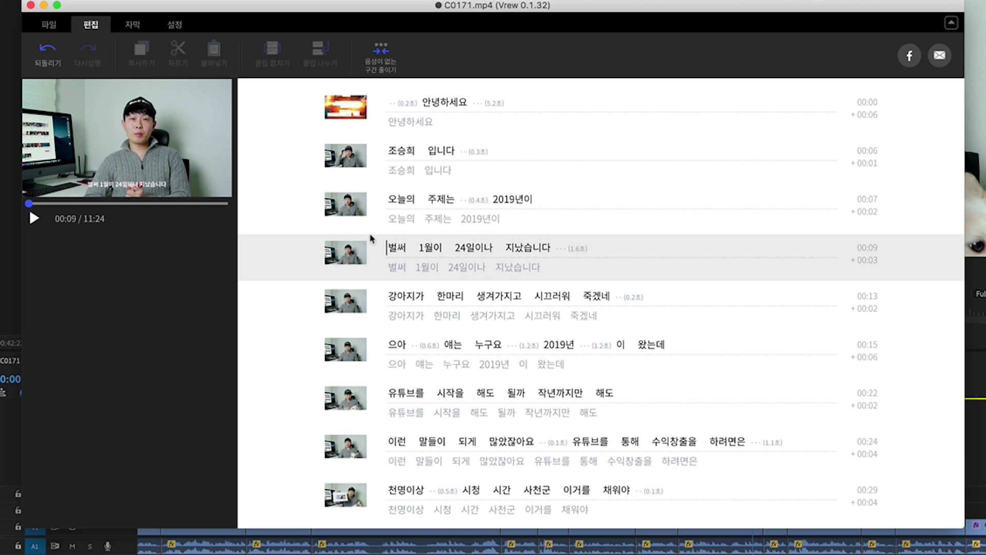
pyautogui.press('BackSpace')
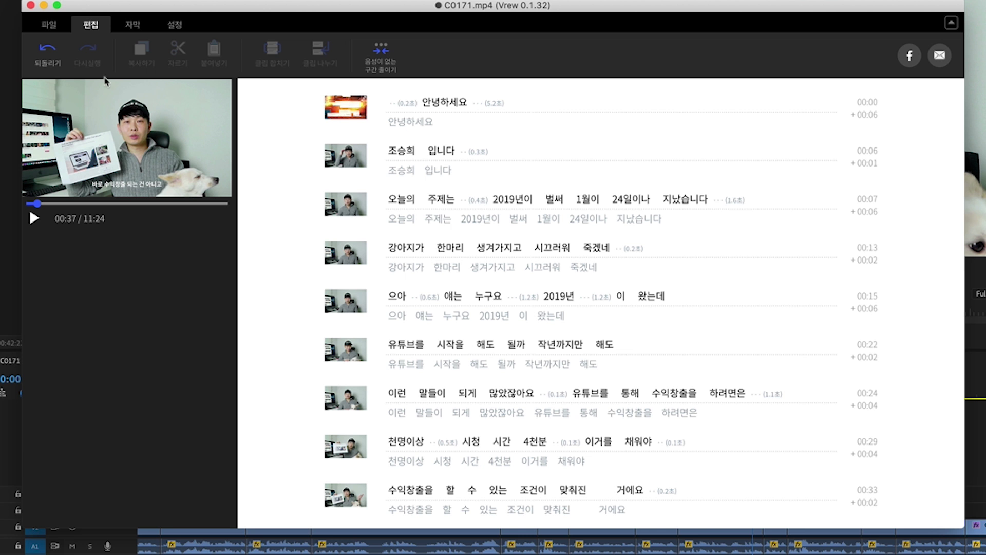
# - Export the captions as a Premiere XML file named C0171.xml to the Desktop
pyautogui.click(49, 26)
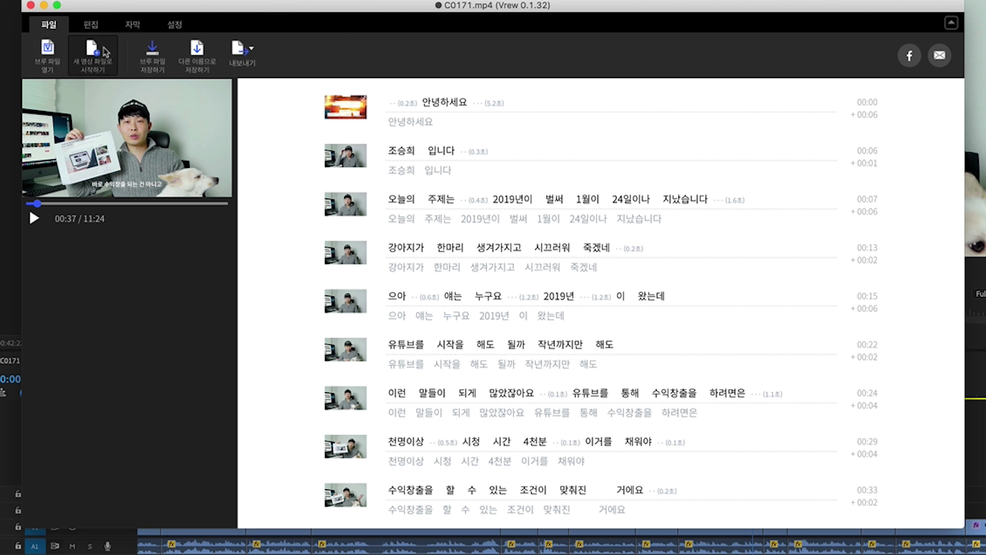
pyautogui.click(238, 54)
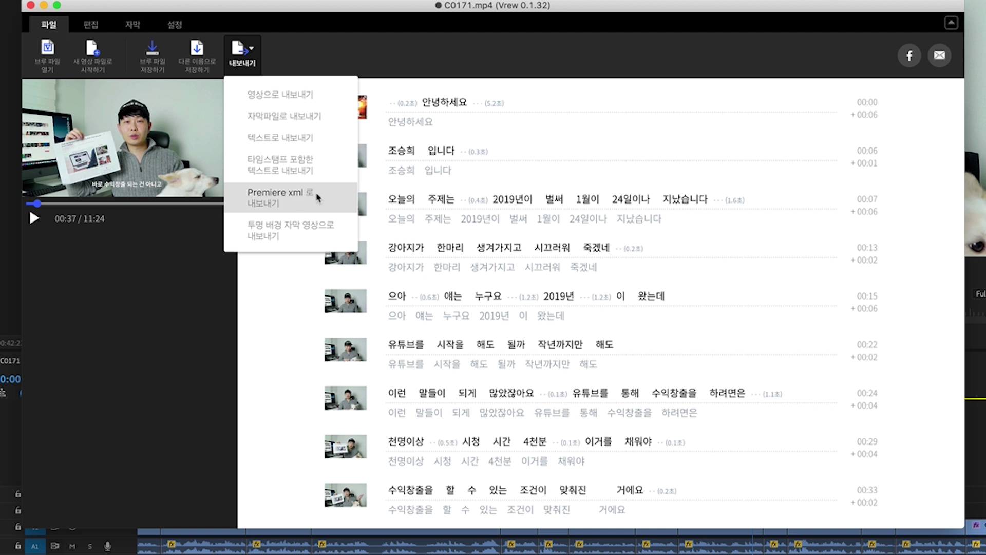
pyautogui.click(299, 198)
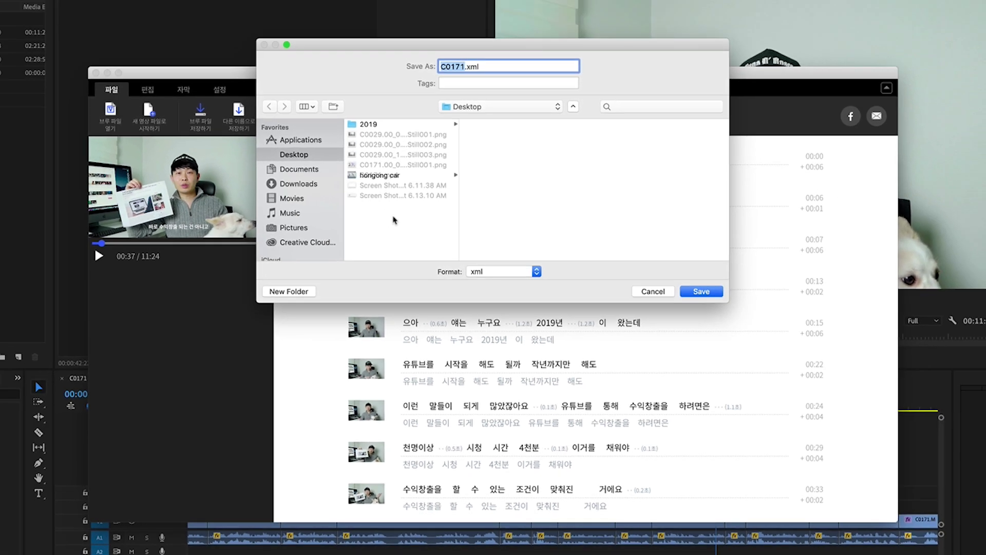
pyautogui.click(717, 297)
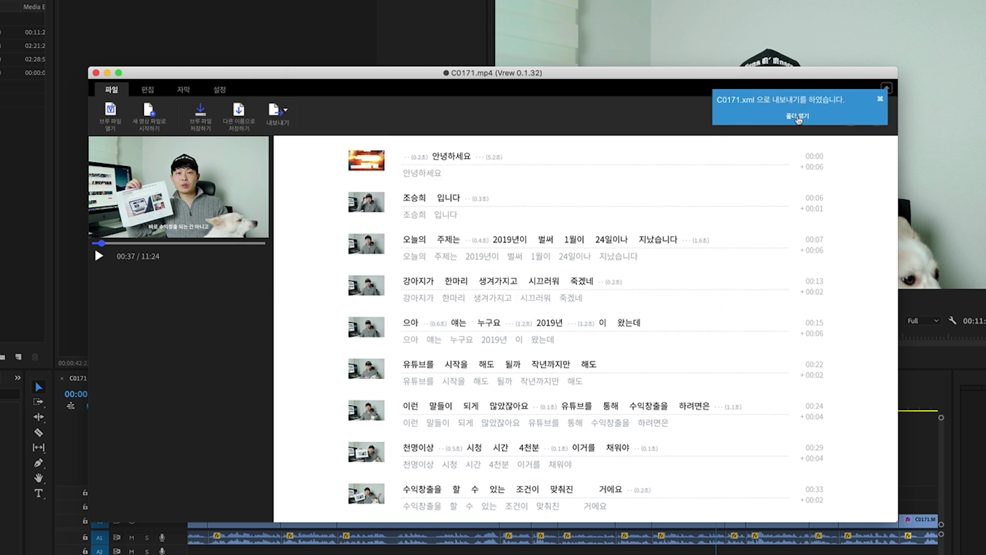
# - Open the folder containing the exported file and import C0171.xml into the Premiere Pro project
pyautogui.click(797, 118)
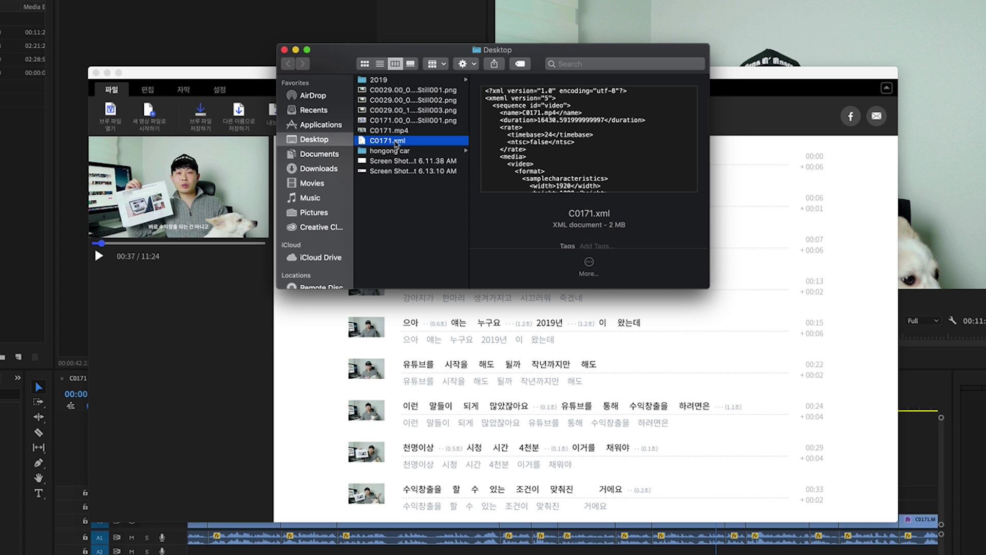
pyautogui.moveTo(398, 142); pyautogui.dragTo(0, 194)
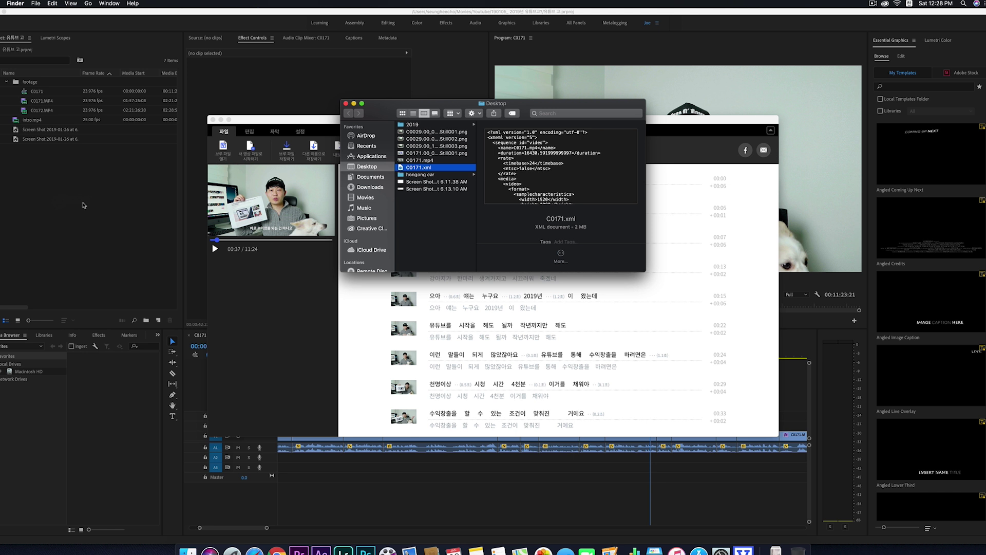
# - Open the imported 24 fps C0171.mp4 sequence in the timeline
pyautogui.moveTo(98, 227); pyautogui.dragTo(98, 228)
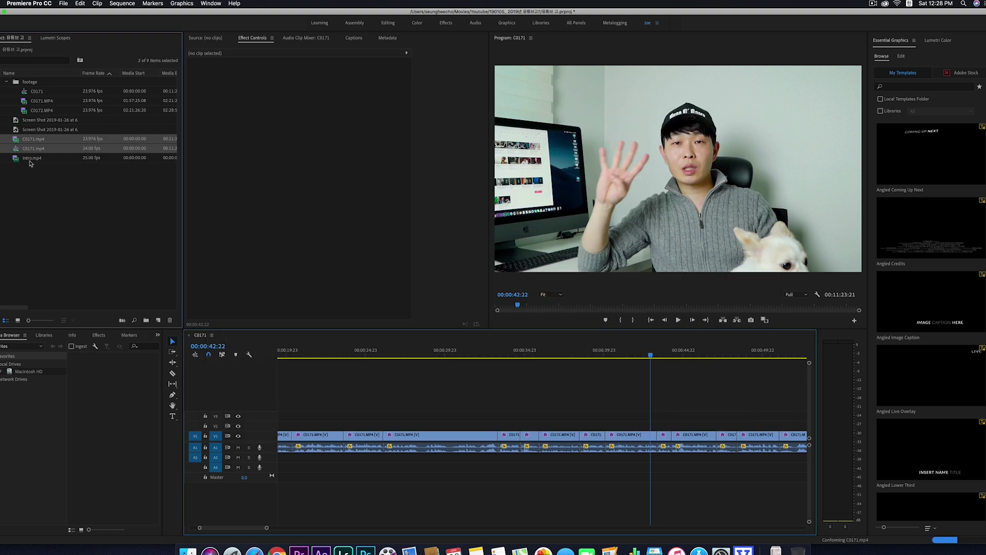
pyautogui.keyDown('super'); pyautogui.click(39, 148); pyautogui.keyUp('super')
pyautogui.doubleClick(39, 148)
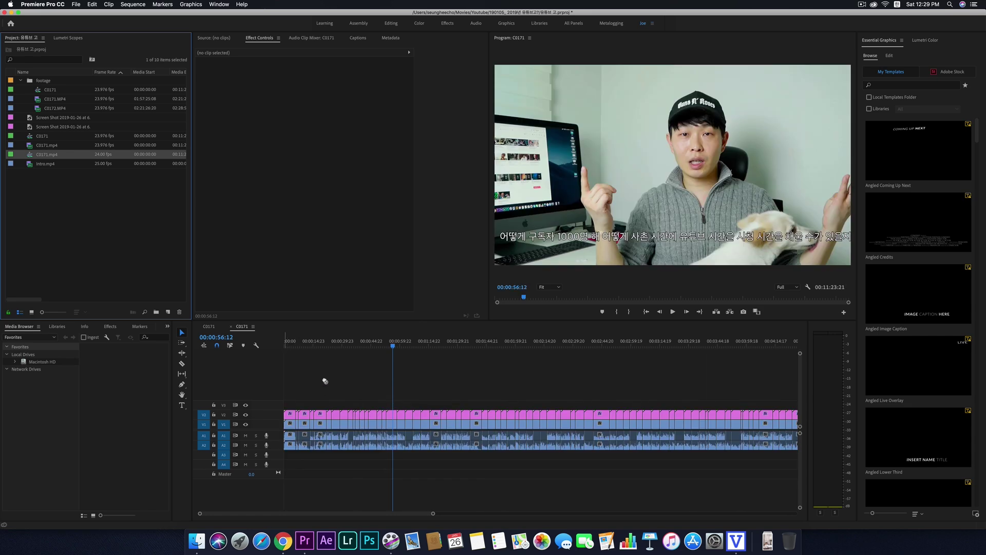
# - Check the imported captions against the speech at several points of the sequence
pyautogui.moveTo(326, 343); pyautogui.dragTo(306, 343)
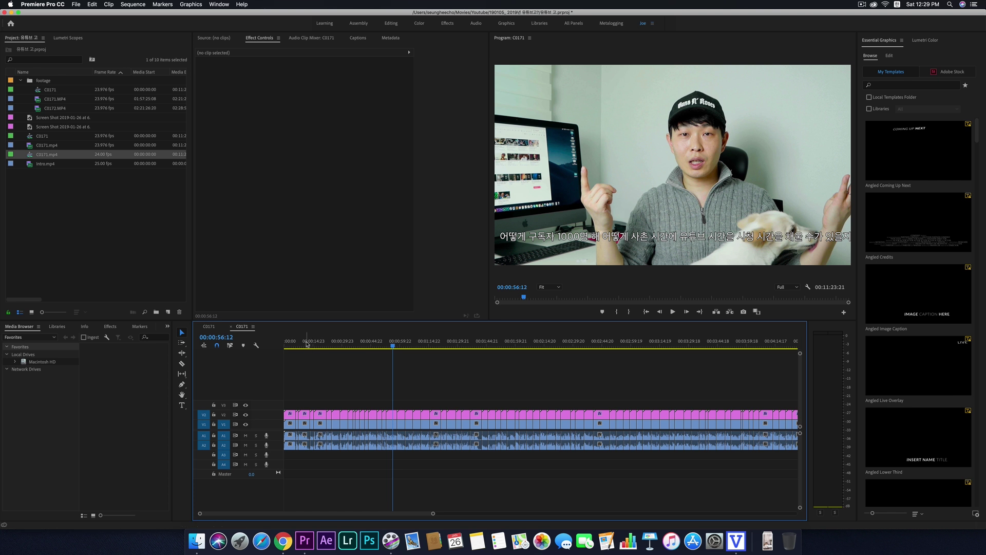
pyautogui.click(306, 430)
pyautogui.click(322, 425)
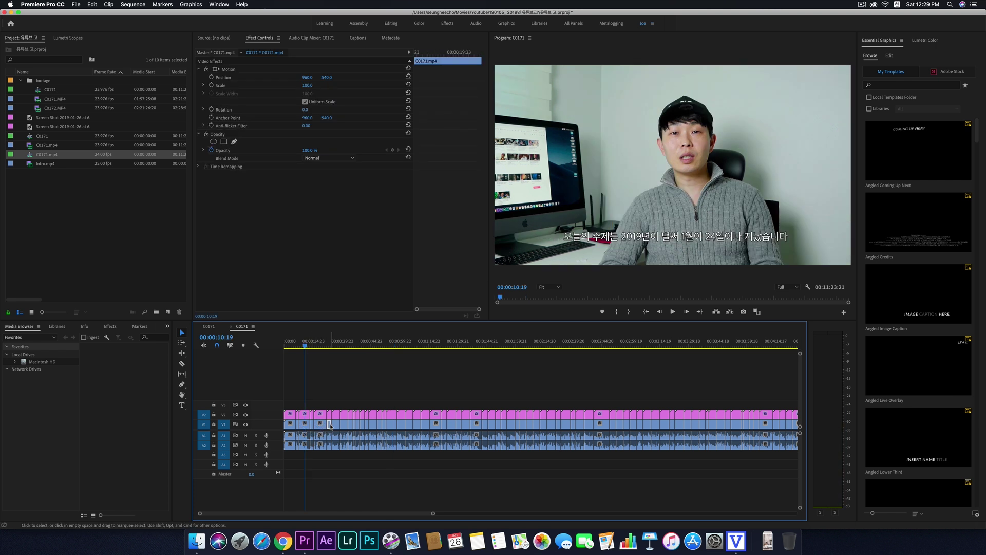
pyautogui.click(337, 424)
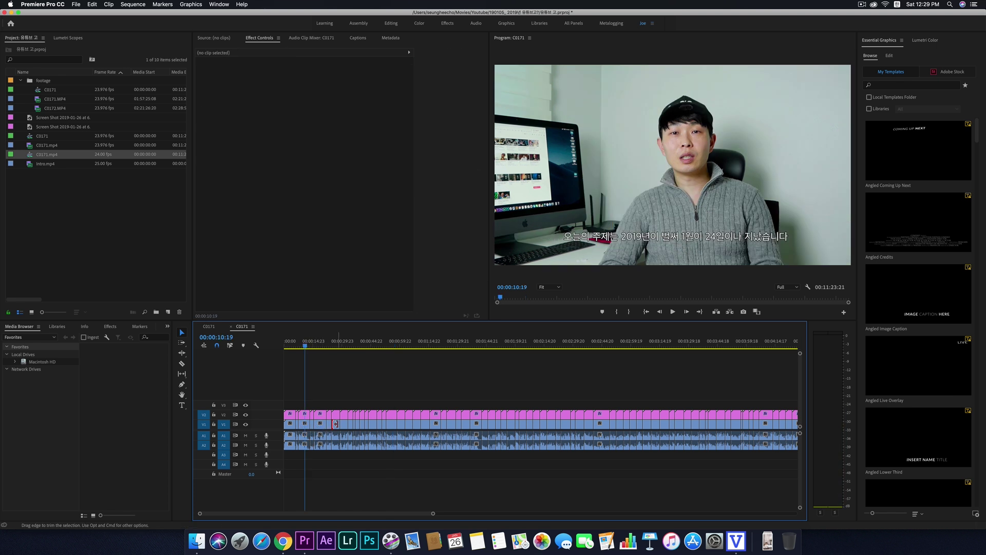
pyautogui.click(335, 345)
pyautogui.click(354, 346)
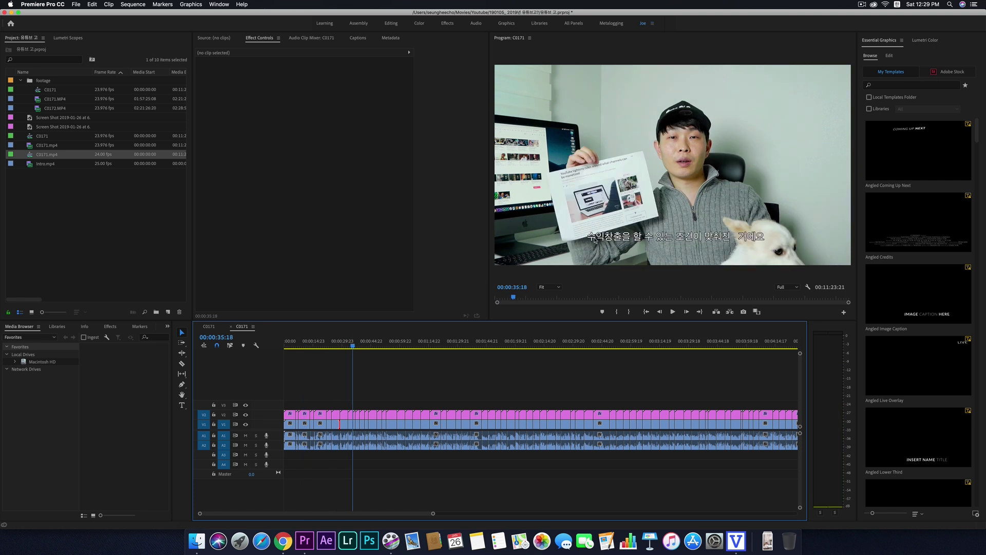
pyautogui.press('space')
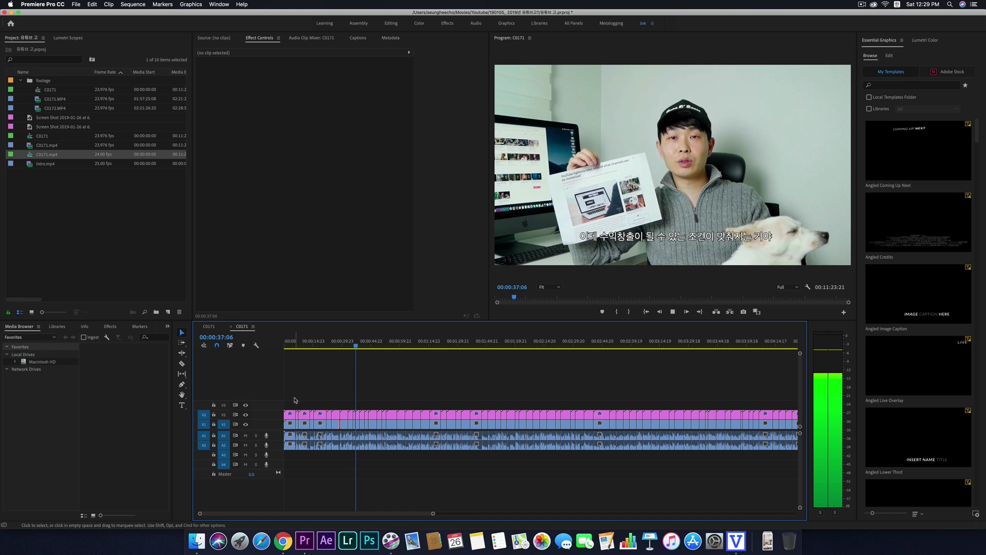
pyautogui.press('space')
# - Select all the caption clips on track V2 of the imported sequence and copy them
pyautogui.moveTo(316, 409); pyautogui.dragTo(403, 416)
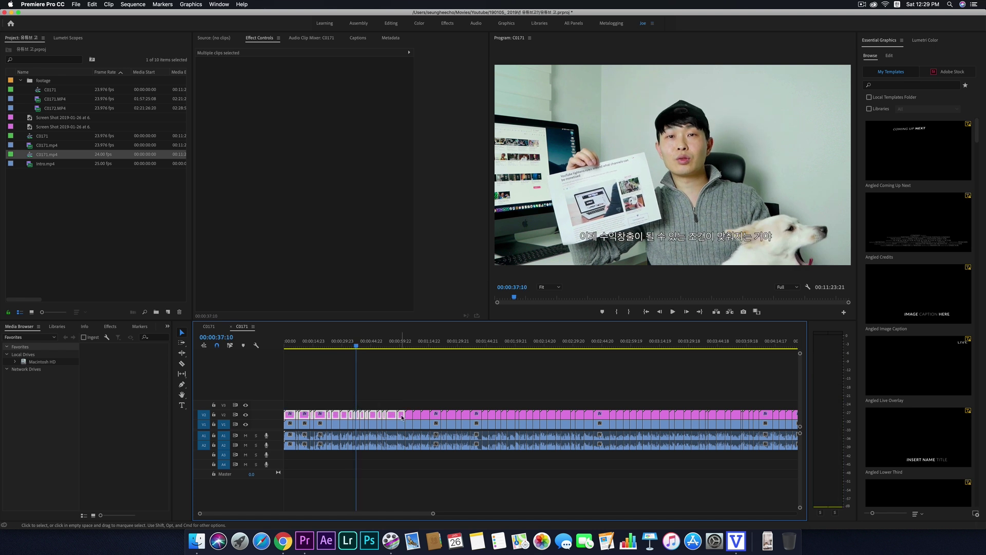
pyautogui.press('-')
pyautogui.press('-')
pyautogui.moveTo(652, 418); pyautogui.dragTo(286, 361)
# - Return to the original edited sequence and rename it 유튜브 2019년에 해도 괜찮을까요 in the footage bin
pyautogui.click(209, 326)
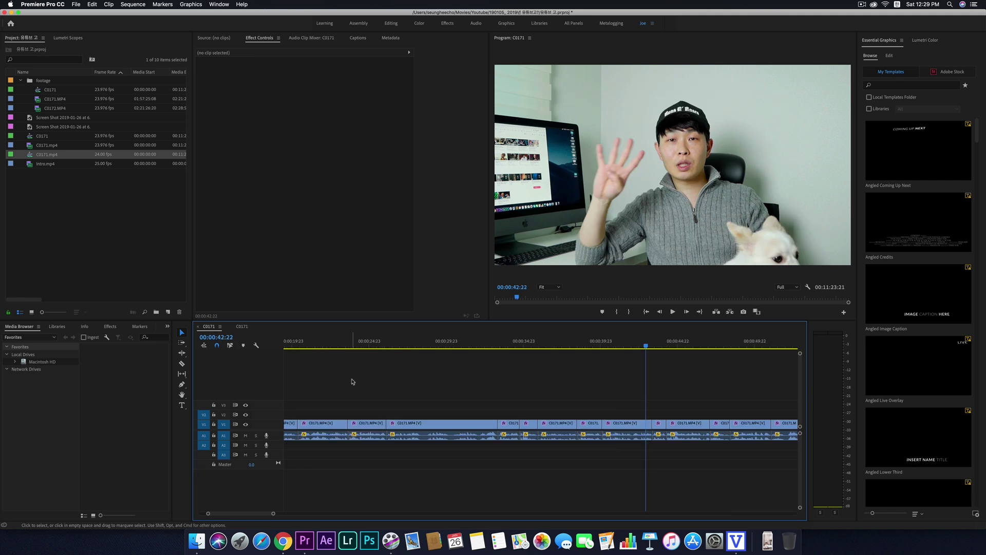
pyautogui.click(52, 90)
pyautogui.press('Return')
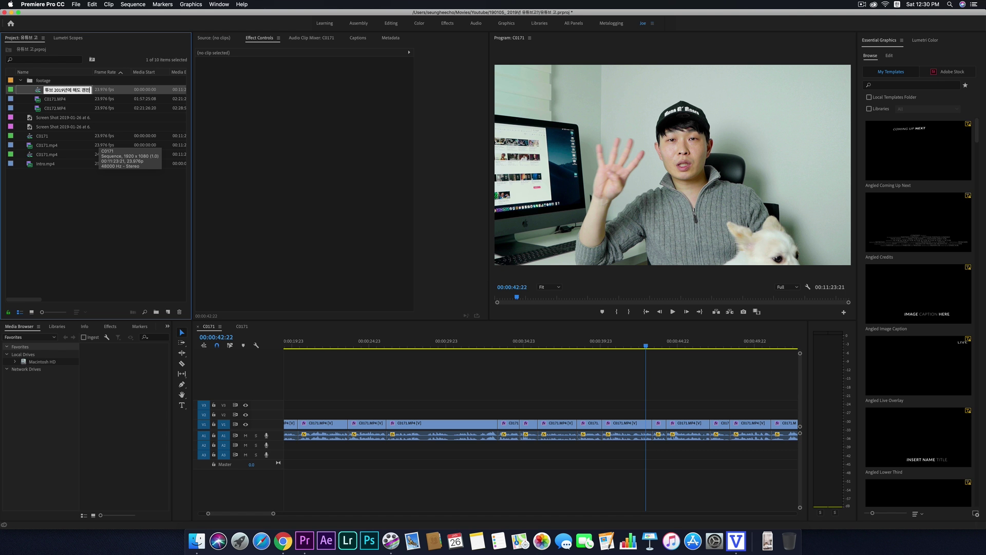
pyautogui.write('요')
pyautogui.press('Tab')
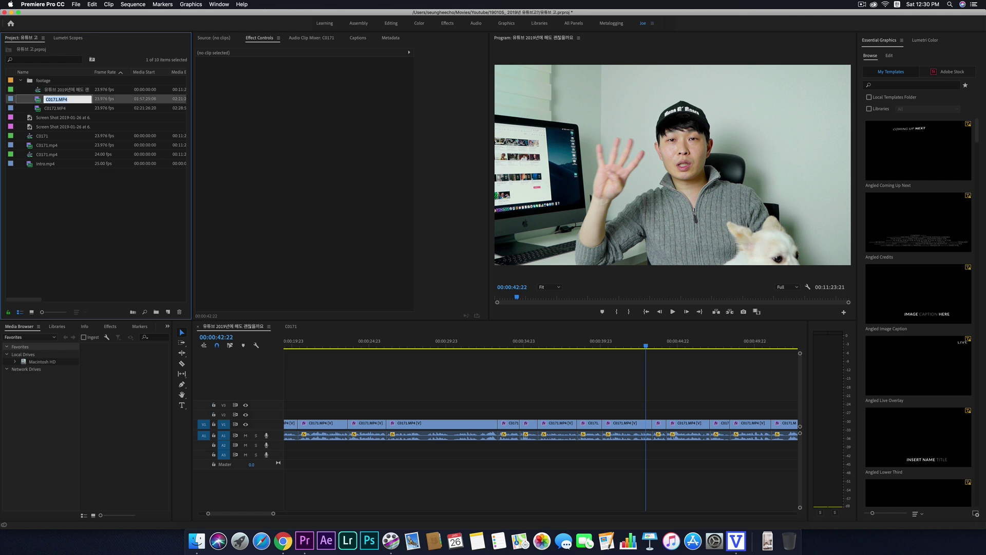
# - Try pasting the copied captions at the start of the renamed sequence with V1 targeted, and undo the paste
pyautogui.scroll(5, 314, 395)
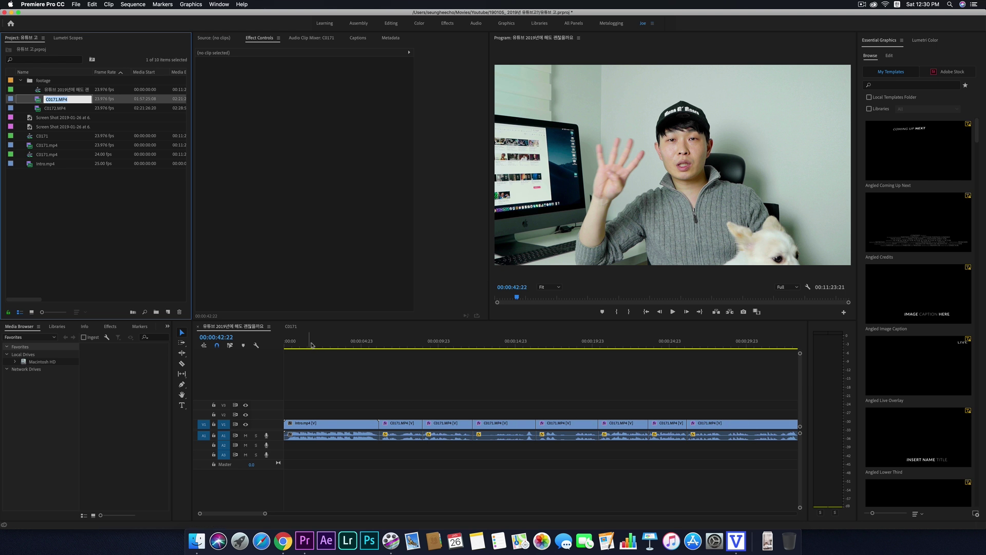
pyautogui.click(296, 344)
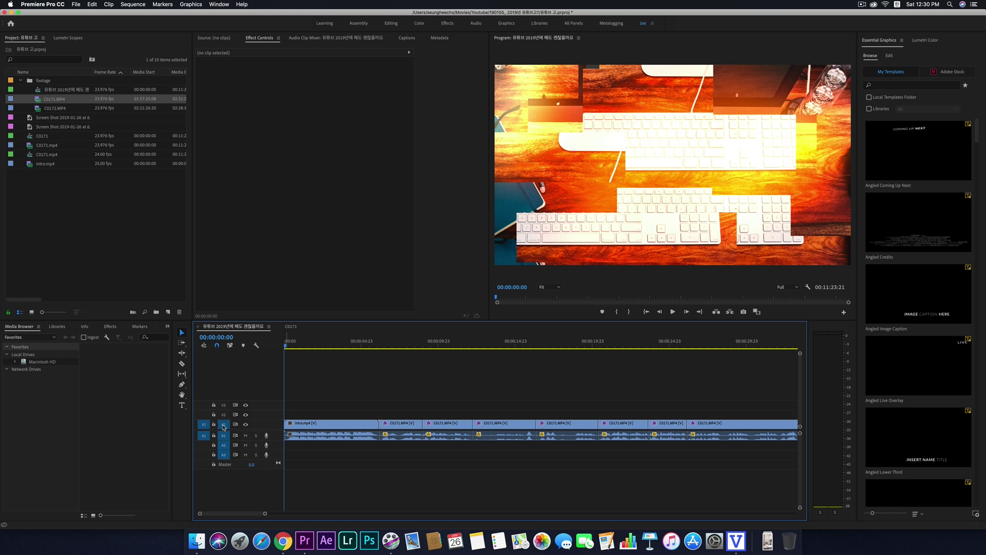
pyautogui.press('super+v')
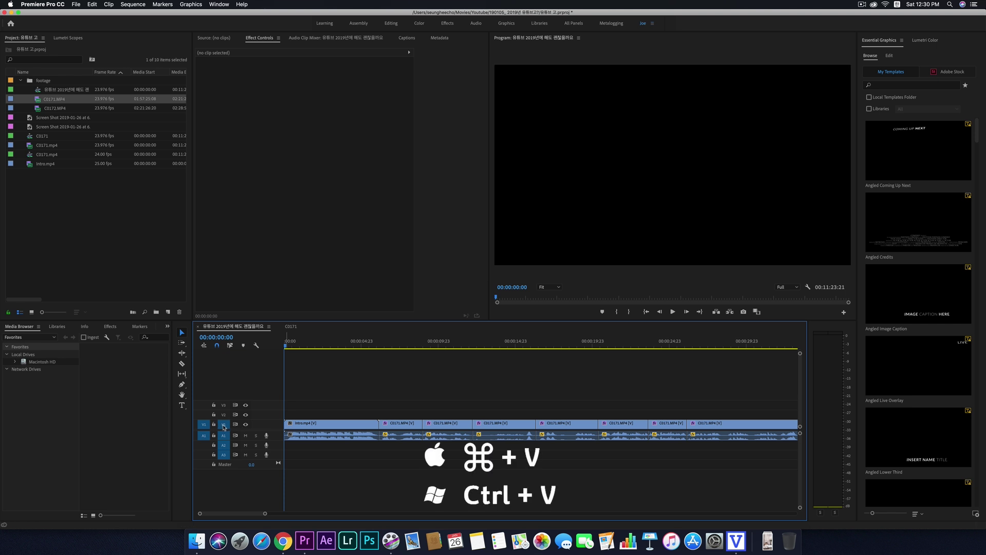
pyautogui.click(386, 345)
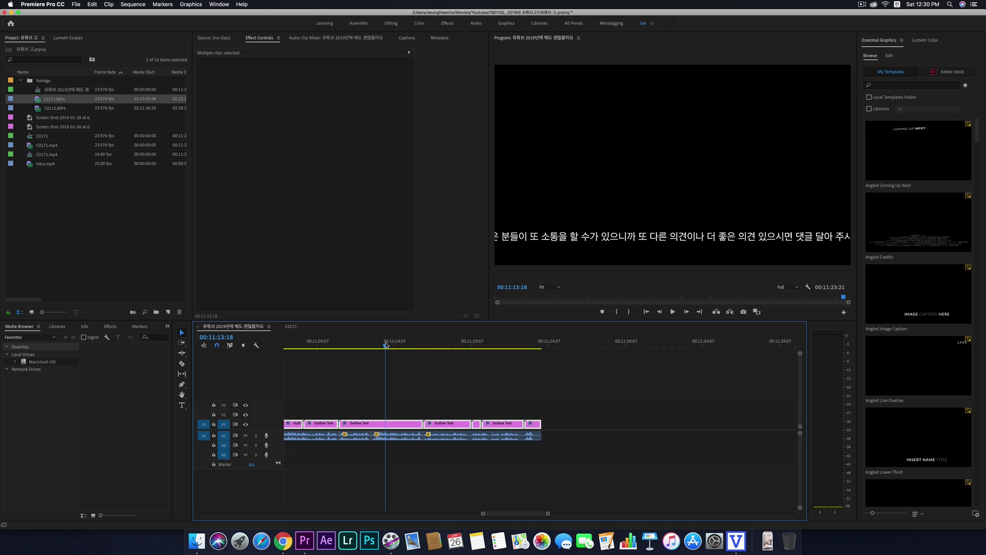
pyautogui.click(315, 341)
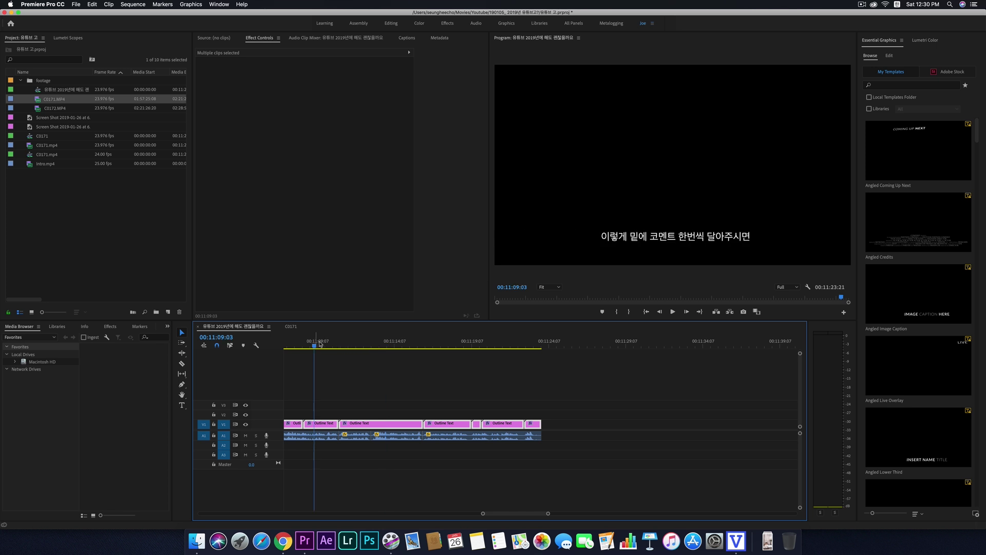
pyautogui.press('super+z')
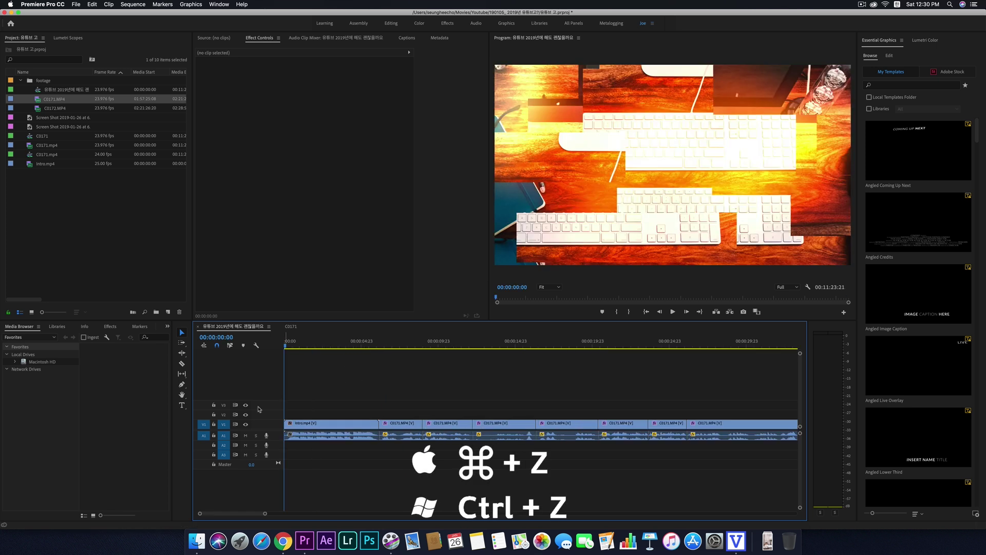
# - Make V2 the only targeted video track and paste the captions at the start of the sequence
pyautogui.click(223, 415)
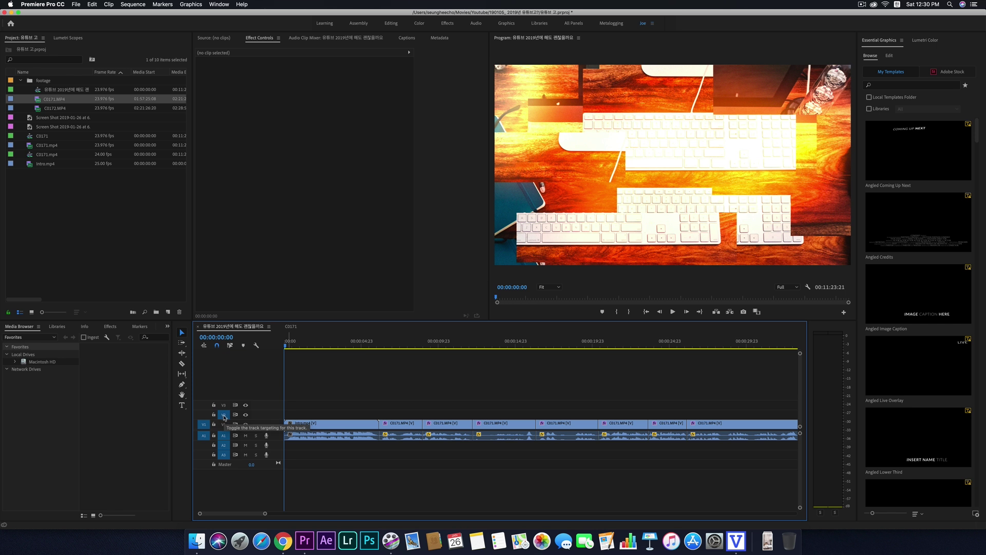
pyautogui.click(224, 407)
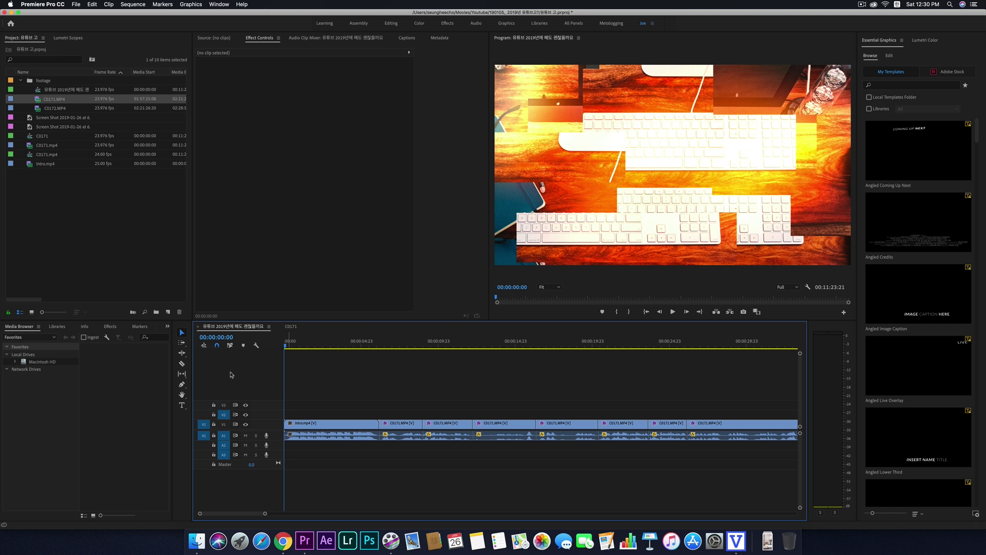
pyautogui.press('super+v')
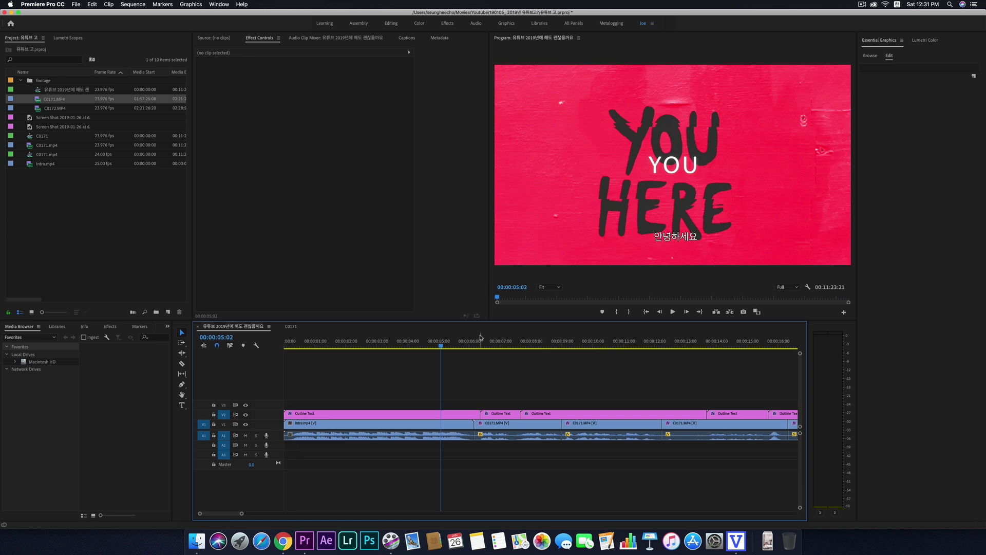
# - Cut the first caption where the intro clip ends and delete the part lying over the intro
pyautogui.click(480, 337)
pyautogui.press('space')
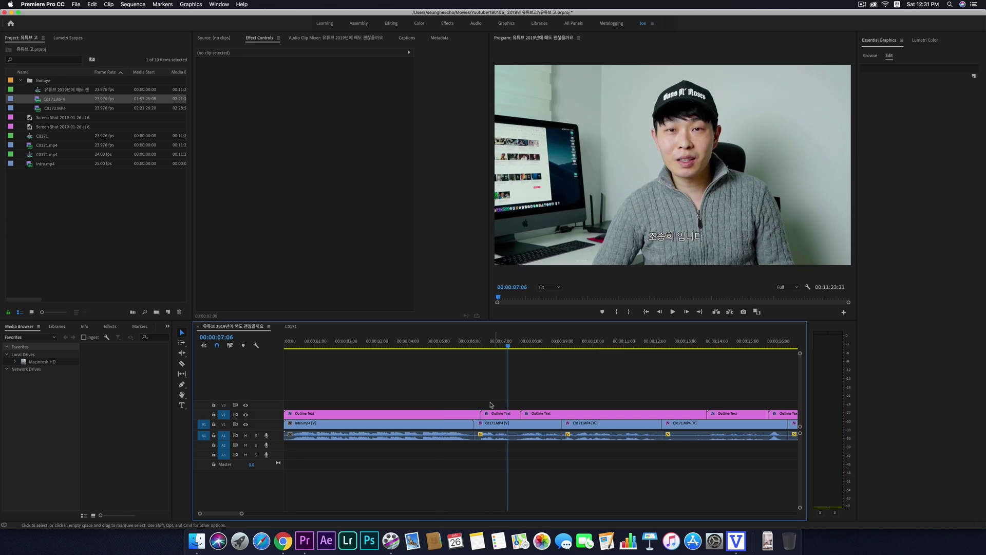
pyautogui.press('Up')
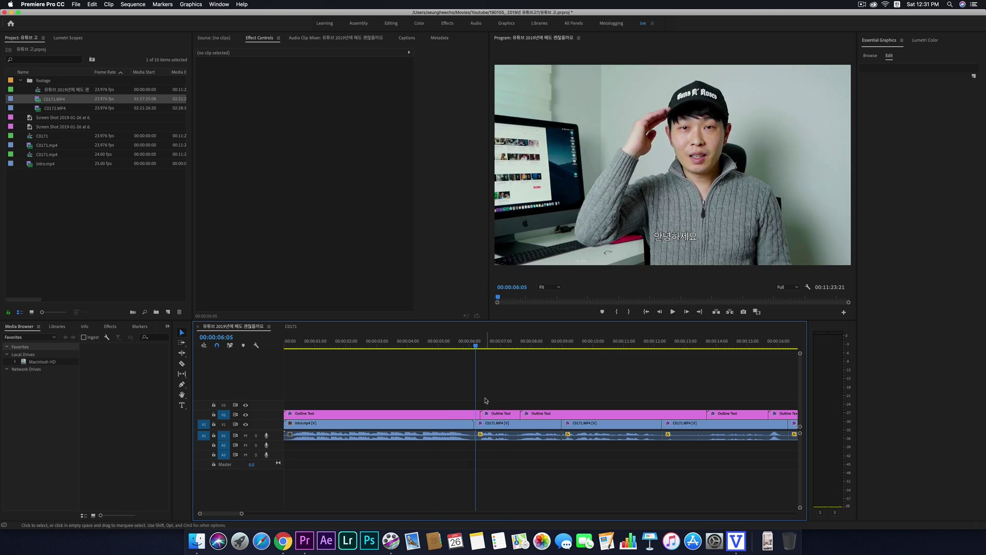
pyautogui.click(431, 340)
pyautogui.click(401, 342)
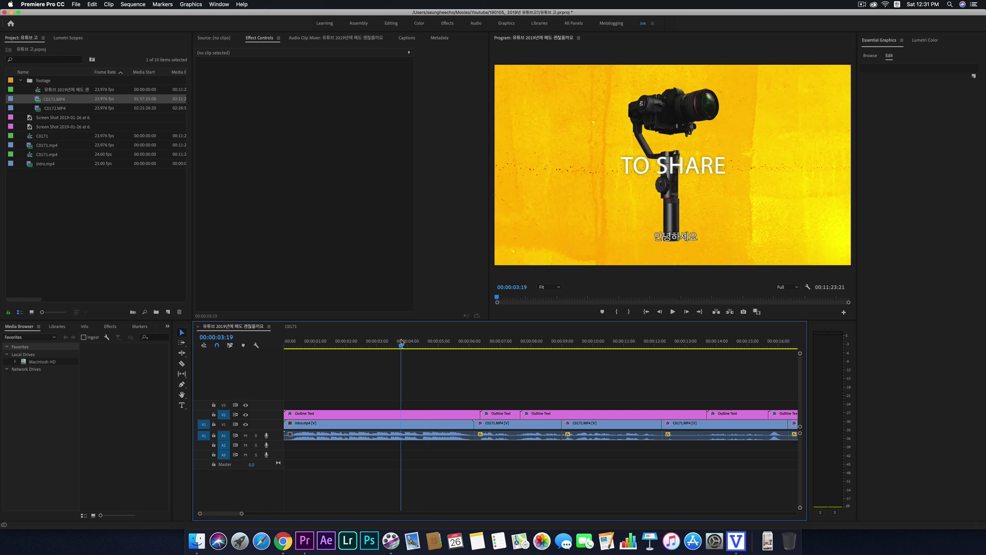
pyautogui.click(461, 342)
pyautogui.press('c')
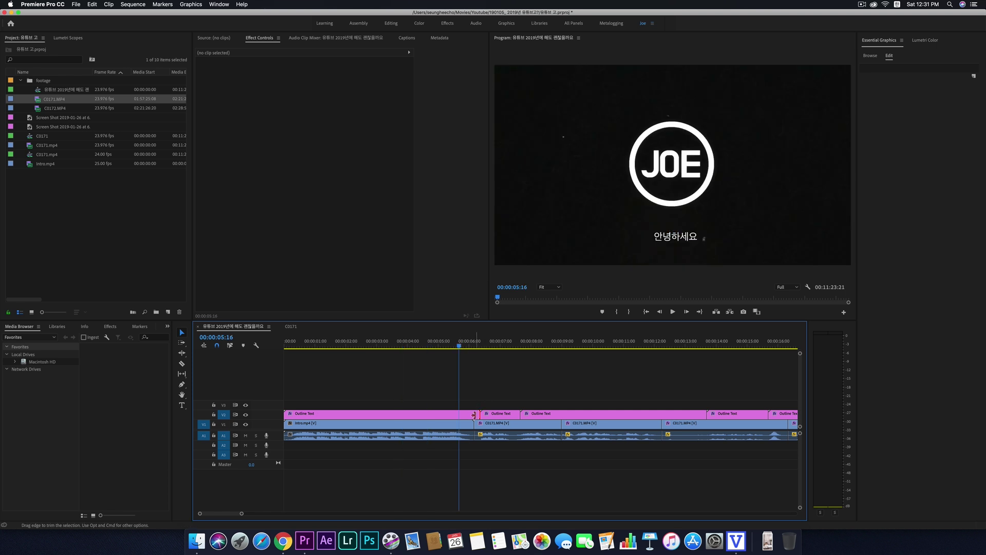
pyautogui.press('v')
pyautogui.click(467, 416)
pyautogui.press('Delete')
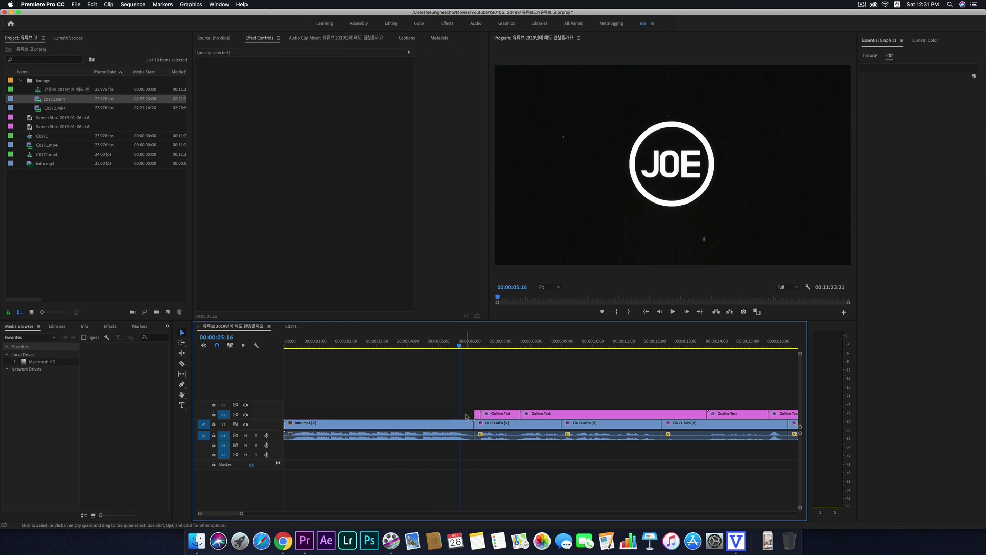
# - Remove the leftover 안녕하세요 caption piece and extend the following caption back to the end of the intro
pyautogui.press('space')
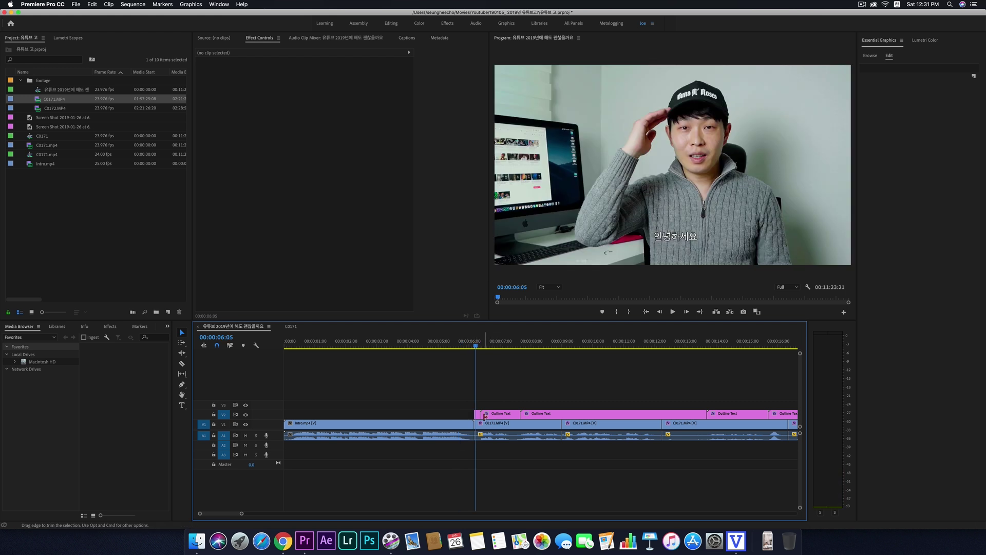
pyautogui.press('space')
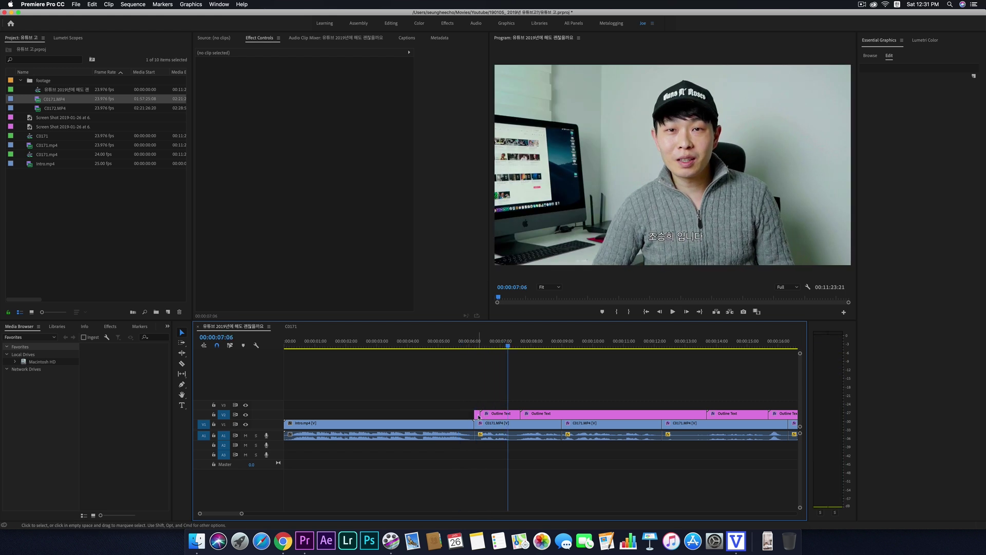
pyautogui.click(481, 415)
pyautogui.moveTo(482, 415); pyautogui.dragTo(504, 416)
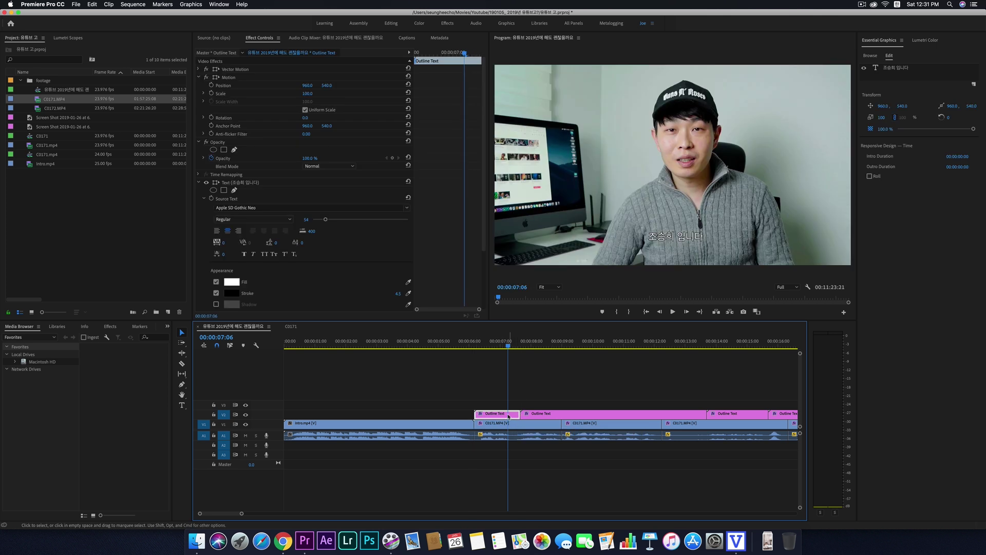
# - Insert 안녕하세요 before the speaker's name in the first caption's text
pyautogui.doubleClick(675, 235)
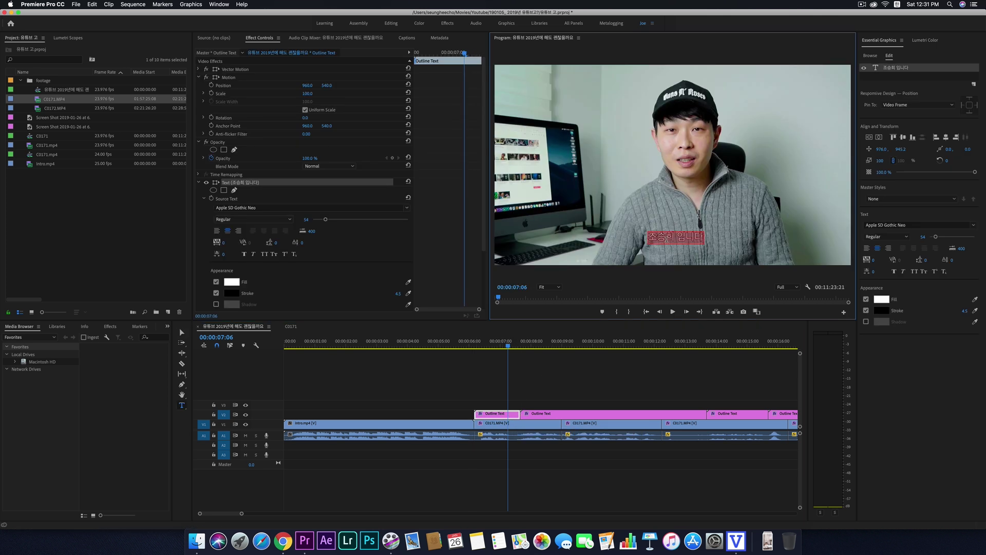
pyautogui.click(649, 236)
pyautogui.write('안녕하세요')
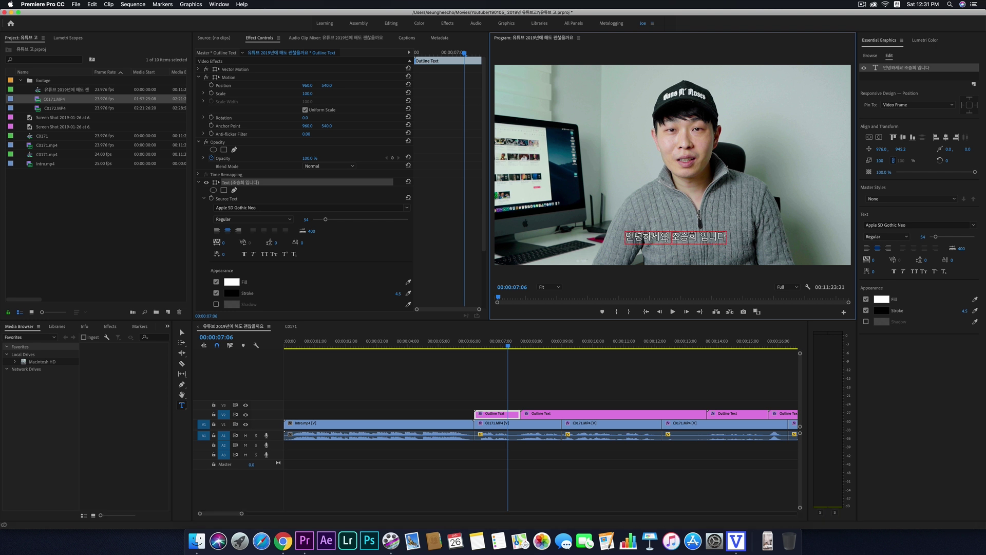
pyautogui.click(498, 396)
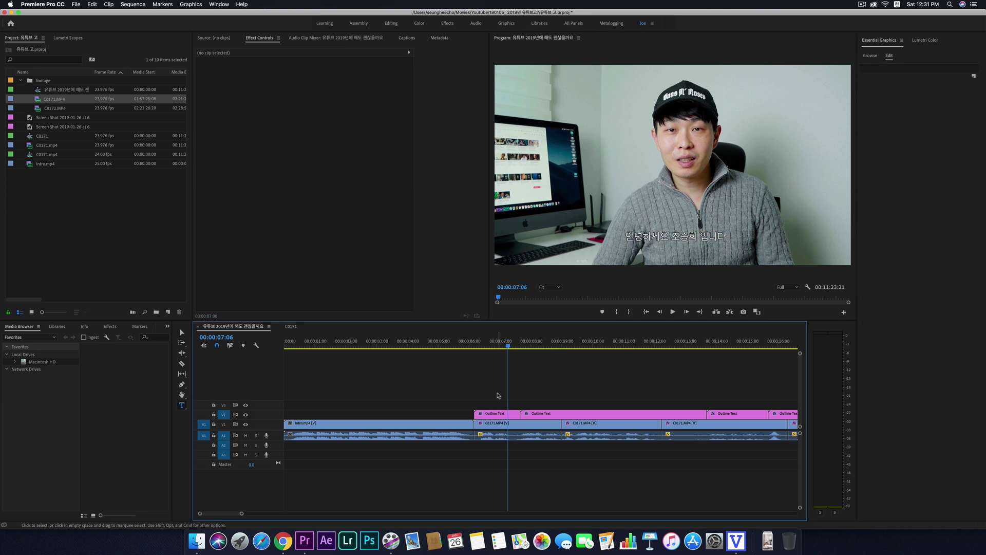
# - Cut the 오늘의 주제는 caption at the next C0171.MP4 edit point and select its first part
pyautogui.press('space')
pyautogui.click(565, 416)
pyautogui.click(562, 415)
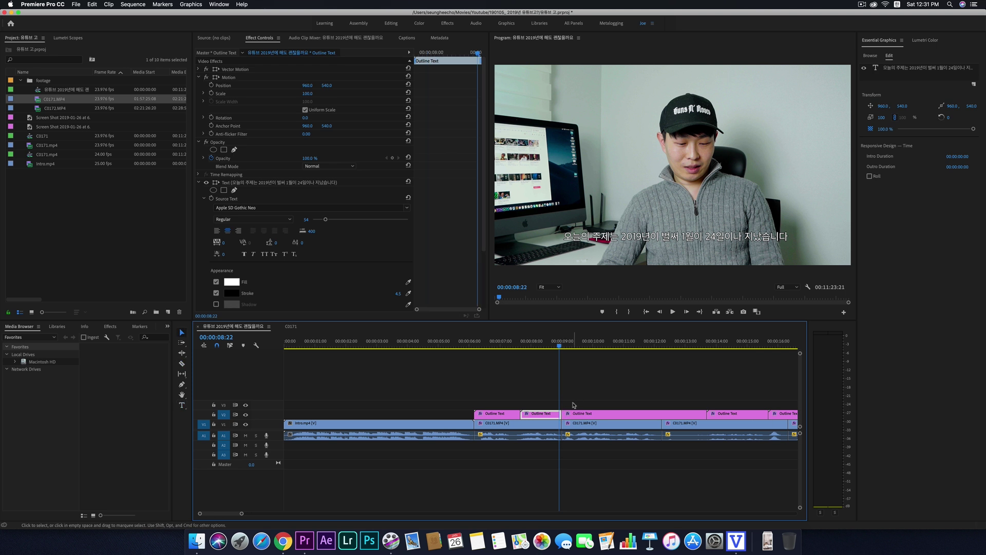
# - Shorten the text of the split caption's first part to 오늘의 주제는 and play on through the second part
pyautogui.press('t')
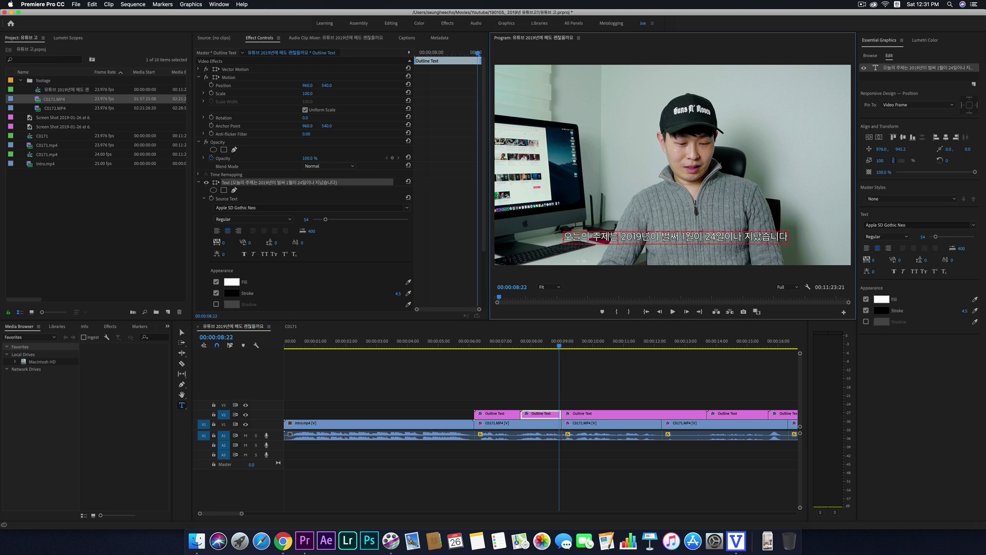
pyautogui.moveTo(714, 237); pyautogui.dragTo(787, 237)
pyautogui.press('BackSpace')
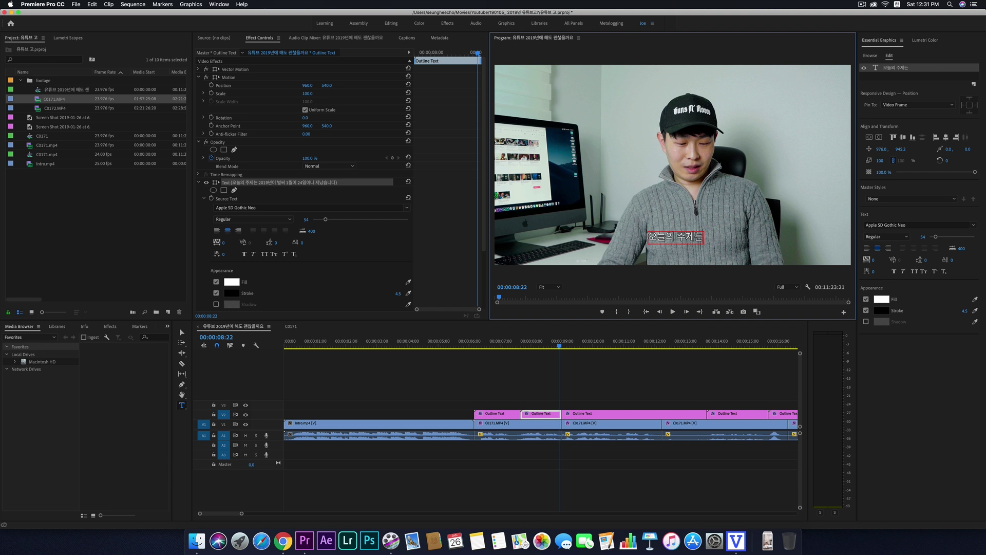
pyautogui.click(585, 369)
pyautogui.press('space')
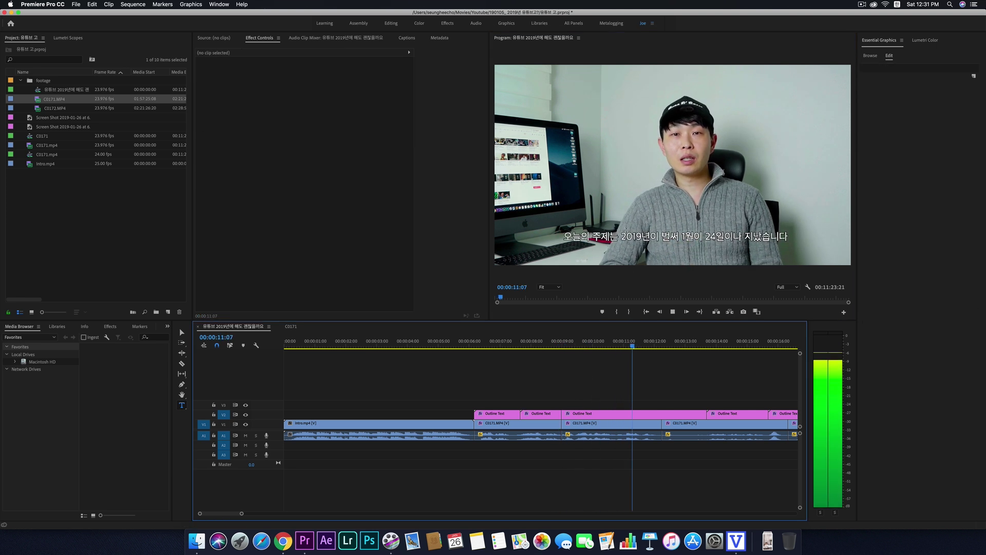
# - Shorten the split caption's second part to 2019년이 벌써 1월이 24일이나 지났습니다 and replay the section from before its start
pyautogui.click(673, 237)
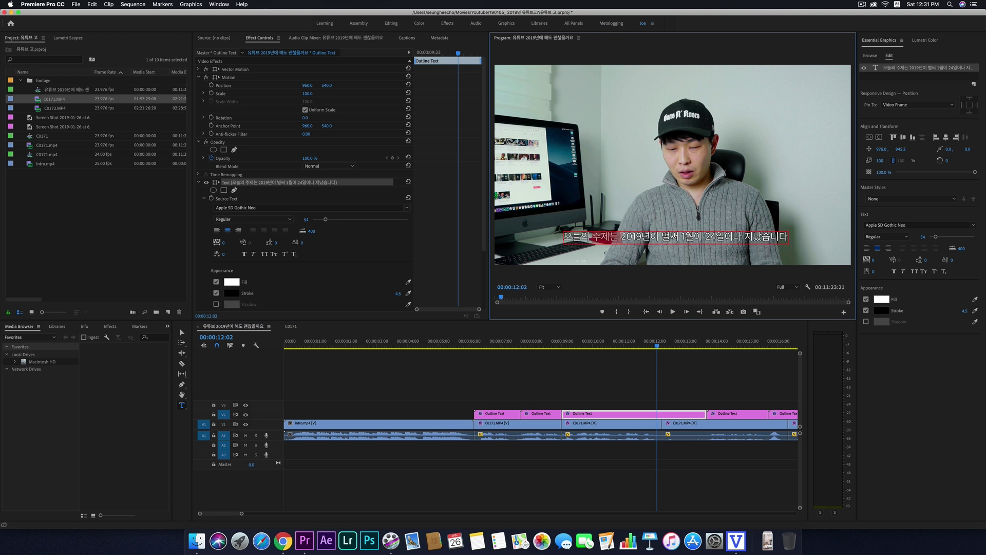
pyautogui.press('BackSpace')
pyautogui.click(655, 370)
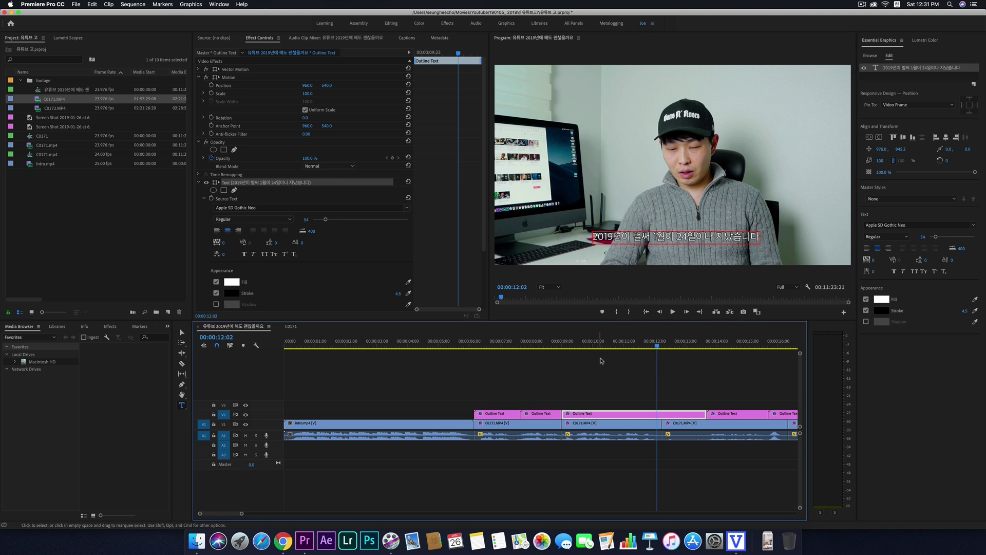
pyautogui.click(532, 344)
pyautogui.press('space')
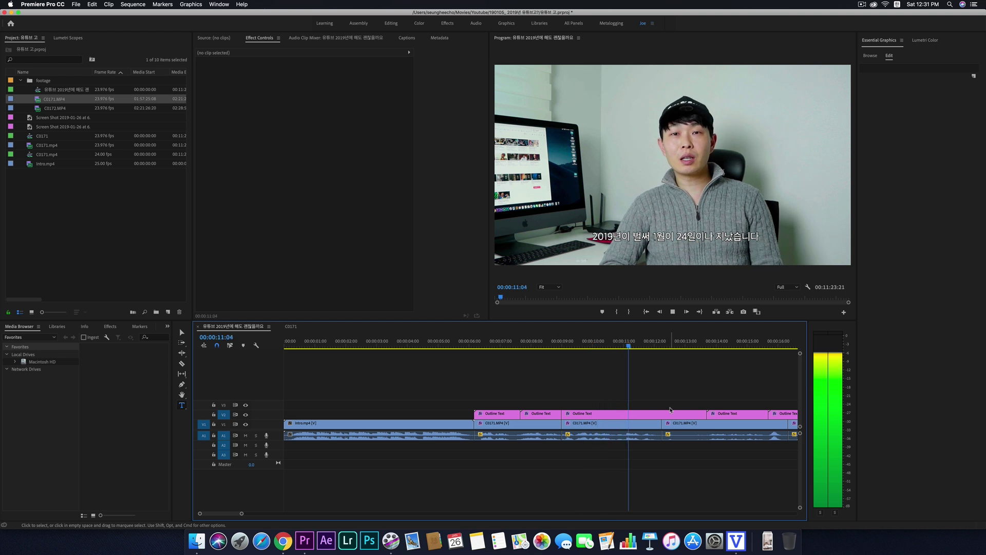
# - Cut the 2019년이 벌써 caption at the C0171.MP4 edit point near its end and delete the leftover piece
pyautogui.press('space')
pyautogui.press('c')
pyautogui.press('v')
pyautogui.press('space')
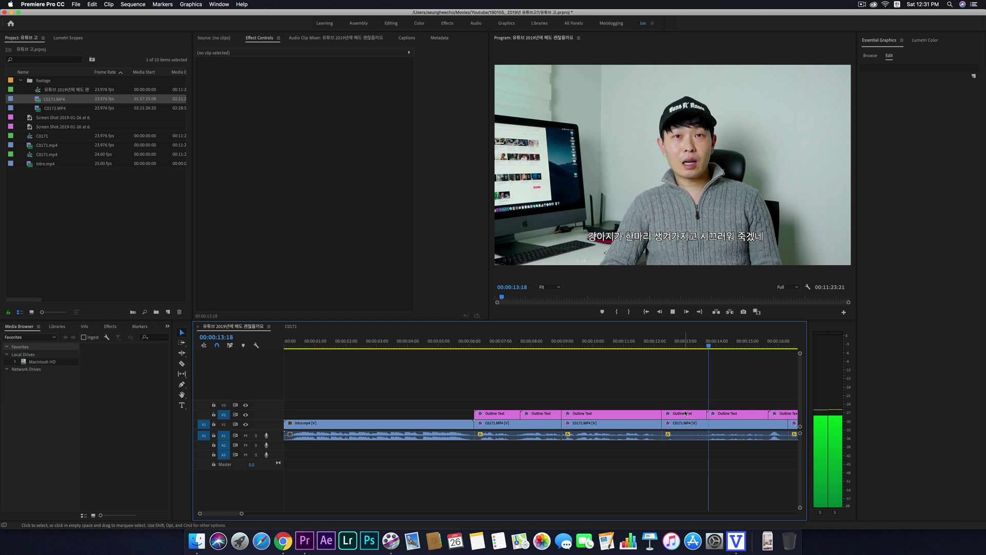
pyautogui.press('space')
pyautogui.click(686, 413)
pyautogui.press('Delete')
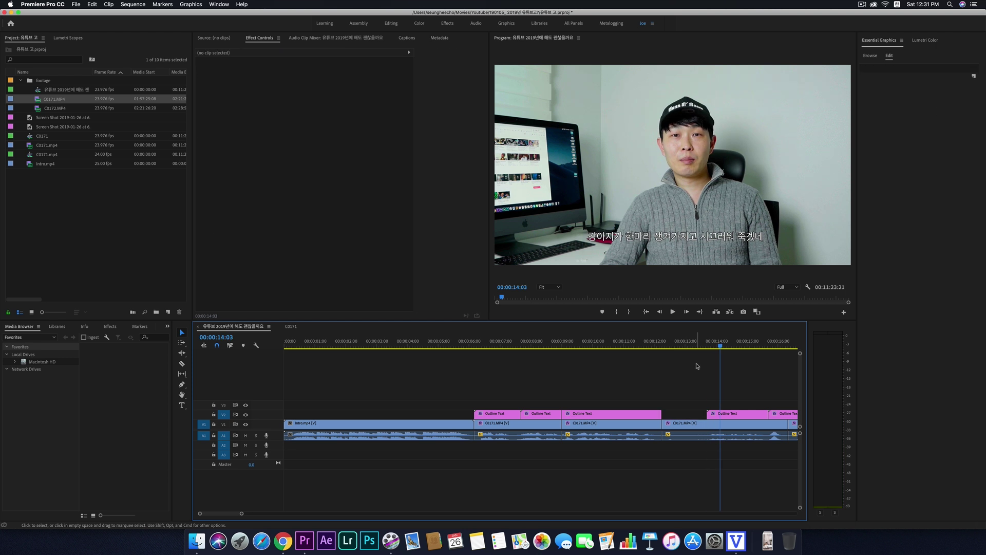
# - Delete the caption 강아지가 한마리 생겨가지고 시끄러워 죽겠네, review the captions that follow and save the project
pyautogui.press('space')
pyautogui.hscroll(5, 667, 384)
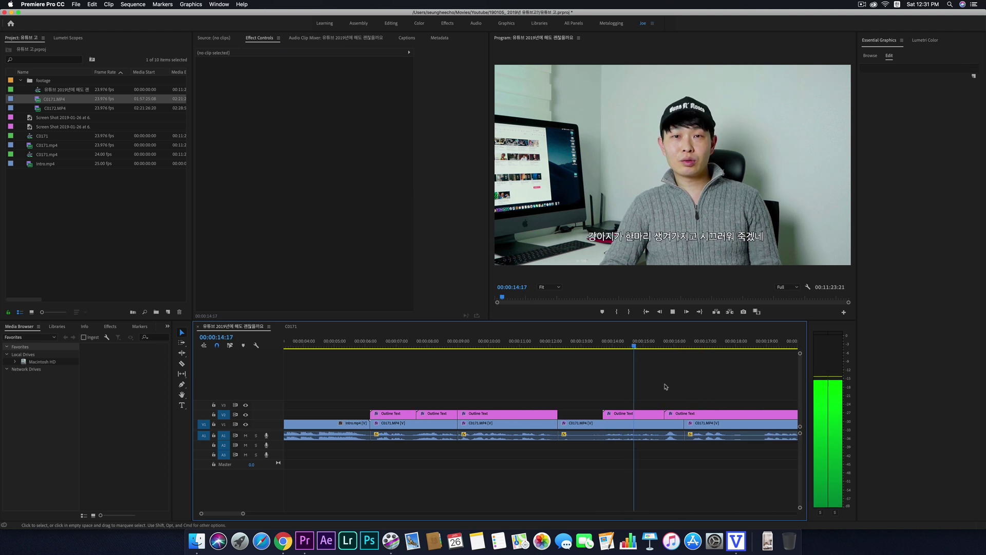
pyautogui.press('space')
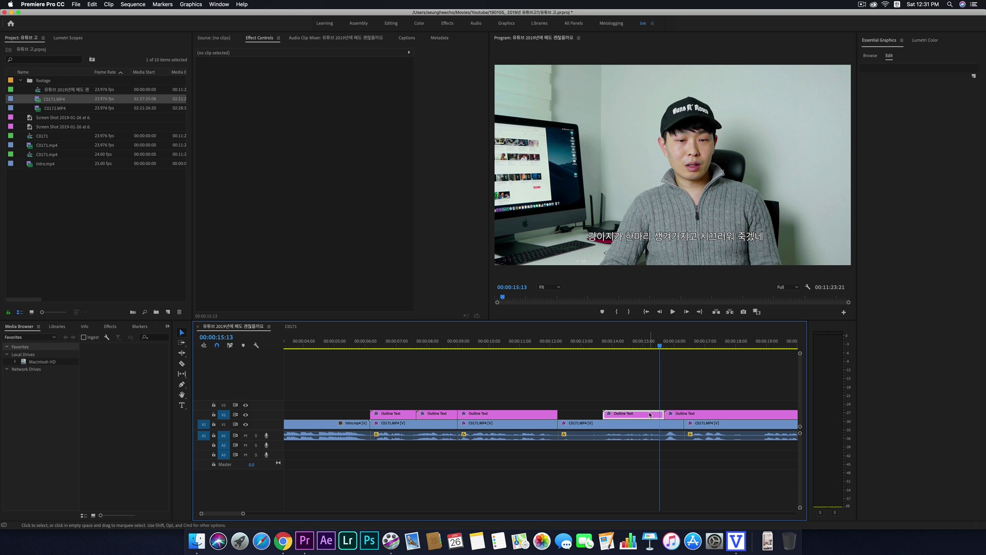
pyautogui.click(650, 414)
pyautogui.press('Delete')
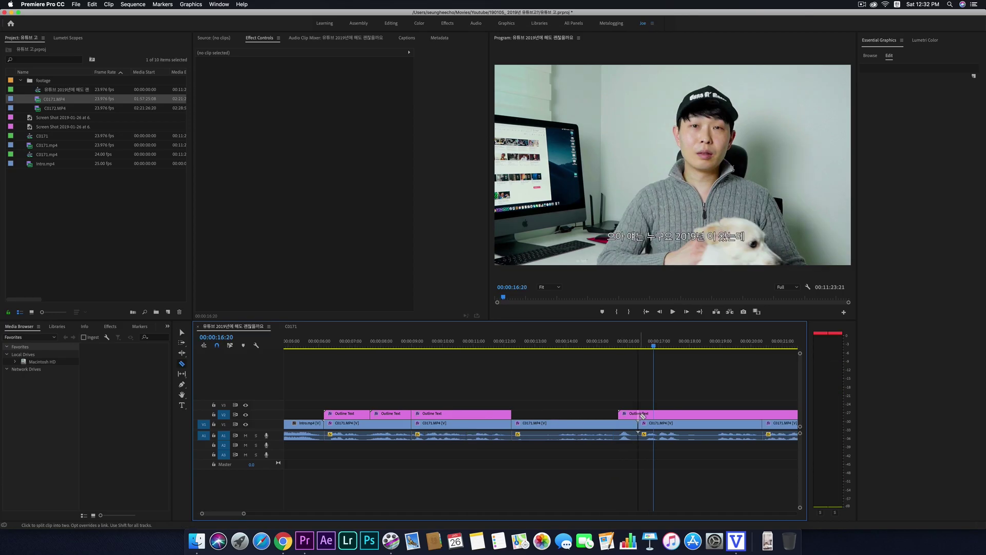
pyautogui.press('space')
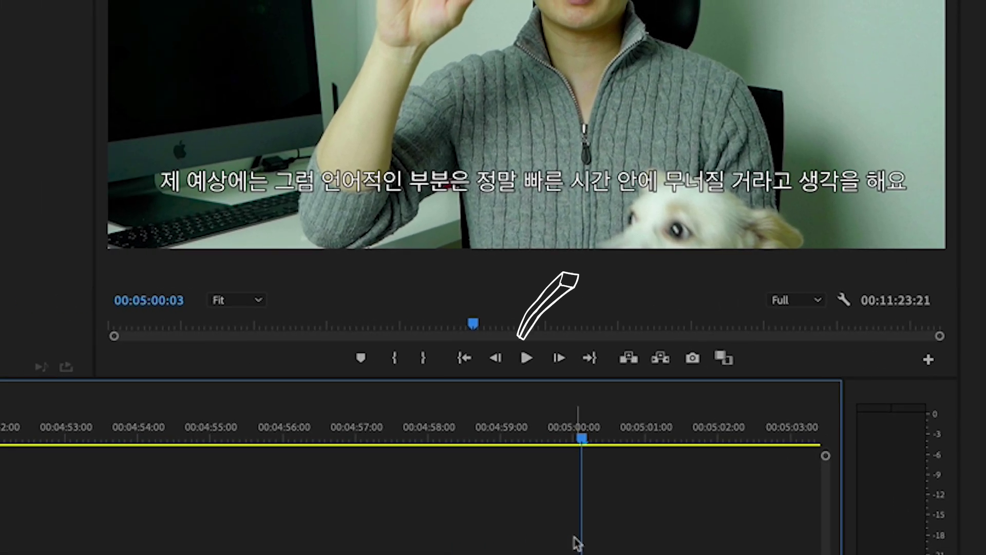
pyautogui.hotkey('ctrl', 's')
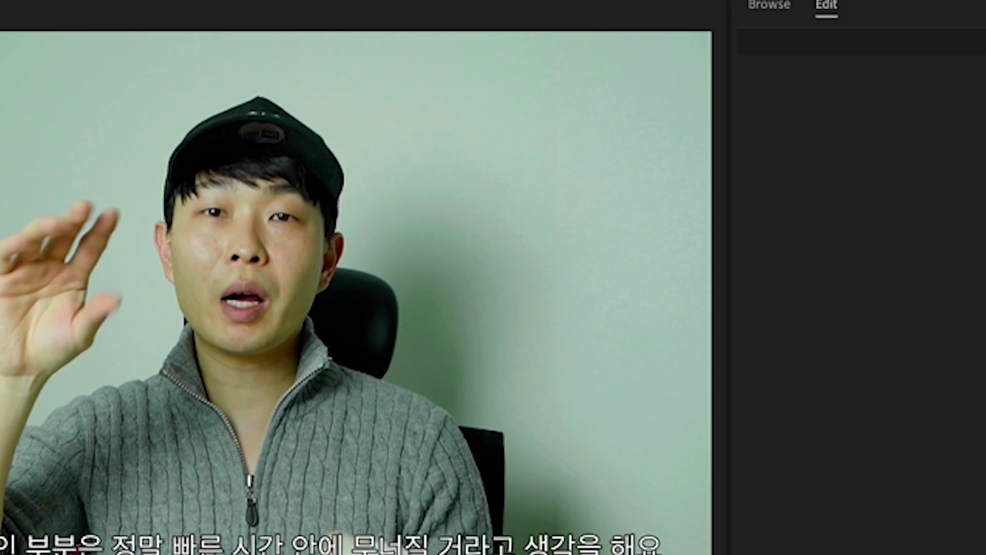
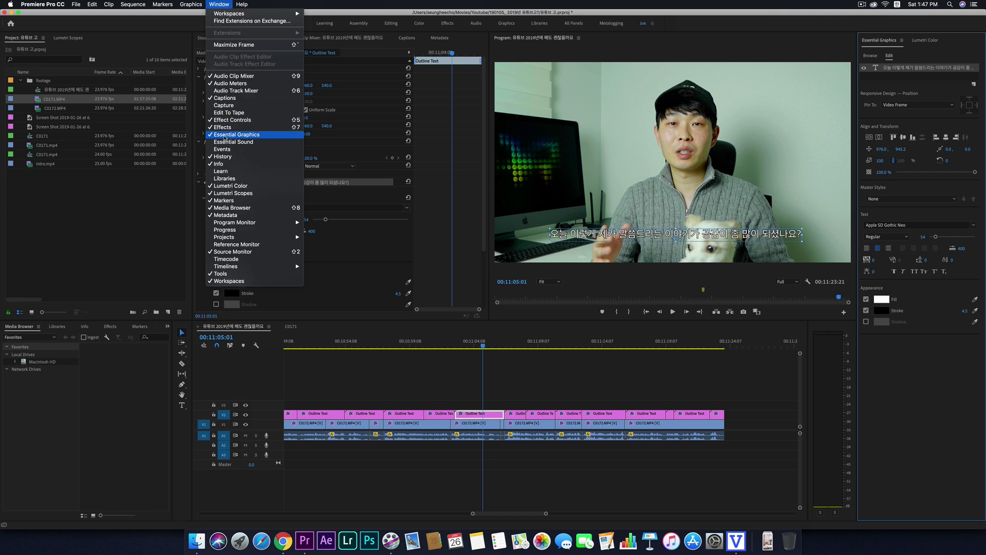
# - Set the font of the caption 오늘 이렇게 제가 말씀드리는 이야기가 공감이 좀 많이 되셨나요? to JejuGothicOTF
pyautogui.click(219, 135)
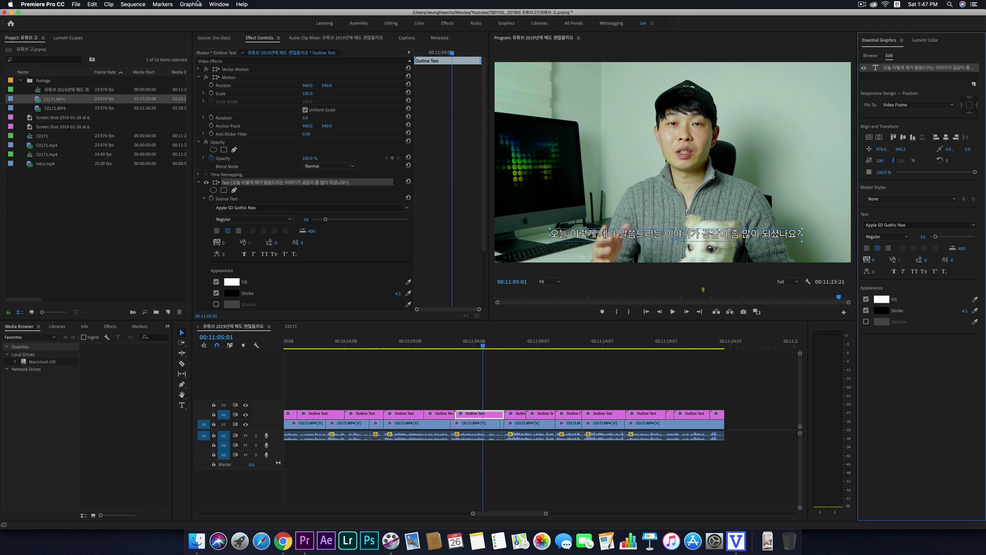
pyautogui.click(220, 3)
pyautogui.click(753, 222)
pyautogui.click(974, 225)
pyautogui.click(911, 292)
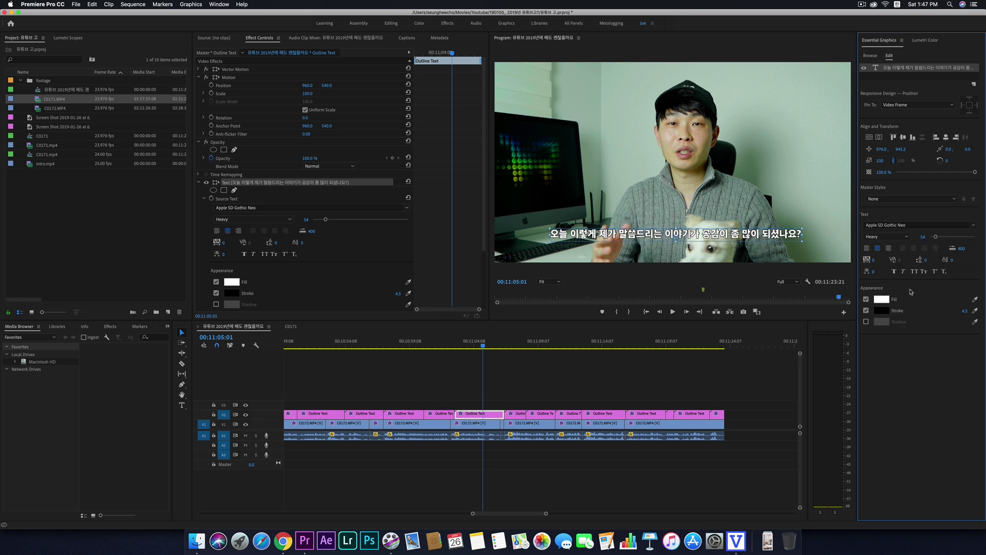
pyautogui.click(974, 225)
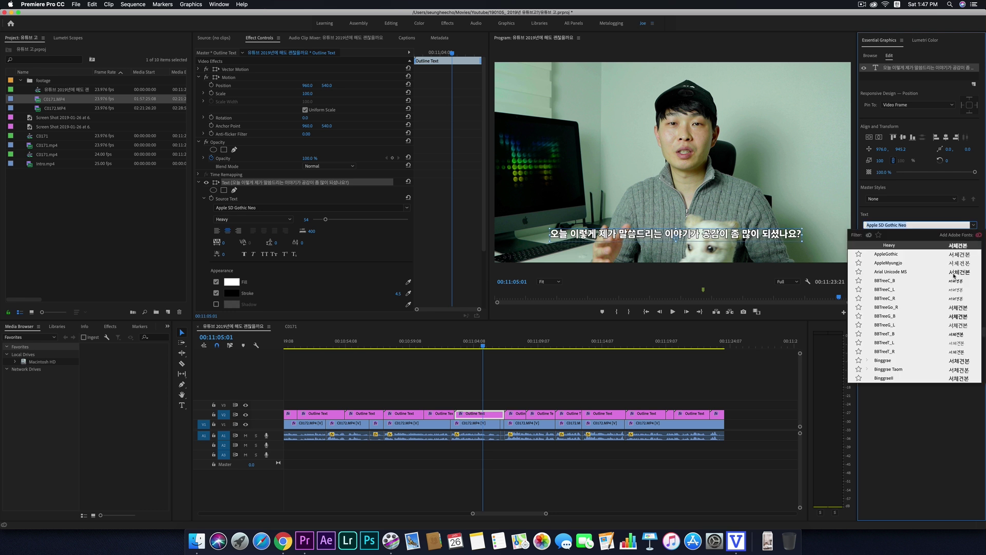
pyautogui.write('NanumGothic')
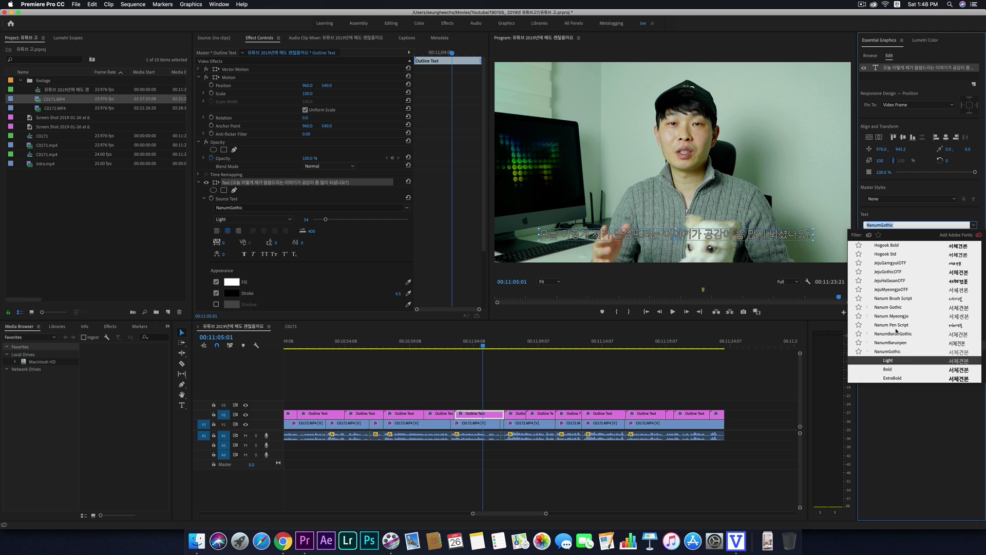
pyautogui.scroll(2, 896, 324)
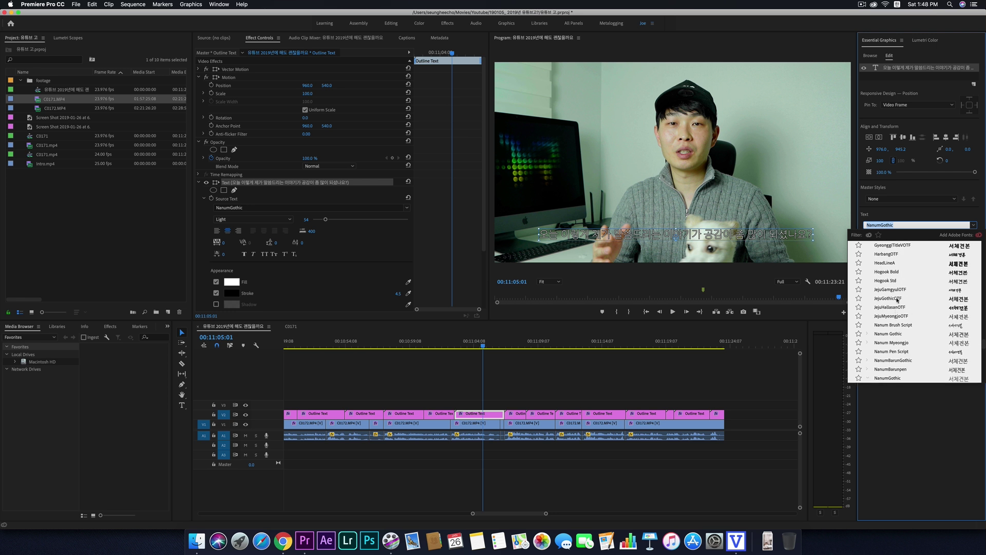
pyautogui.click(898, 299)
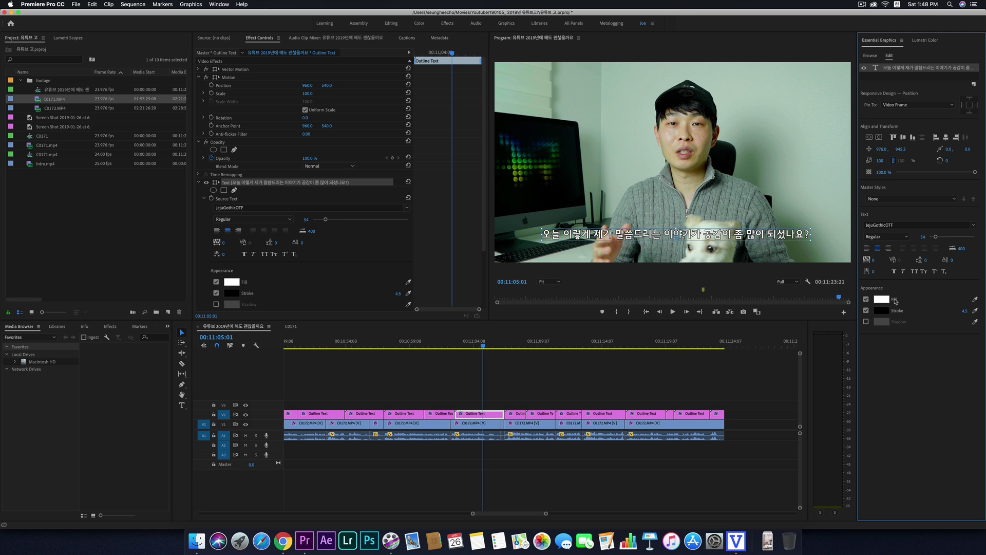
# - Change the selected caption's fill colour to bright yellow, FDF500
pyautogui.click(884, 303)
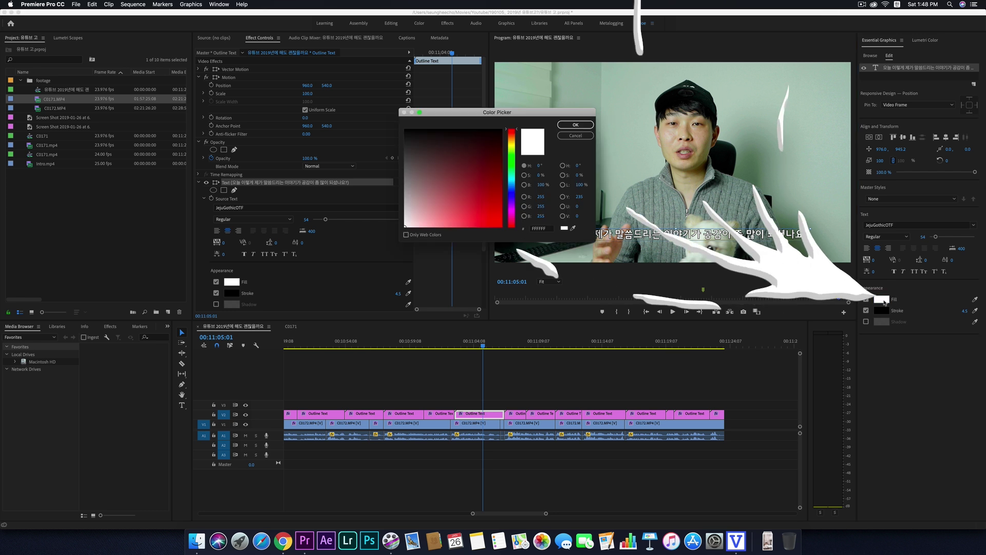
pyautogui.click(435, 199)
pyautogui.moveTo(488, 192); pyautogui.dragTo(487, 216)
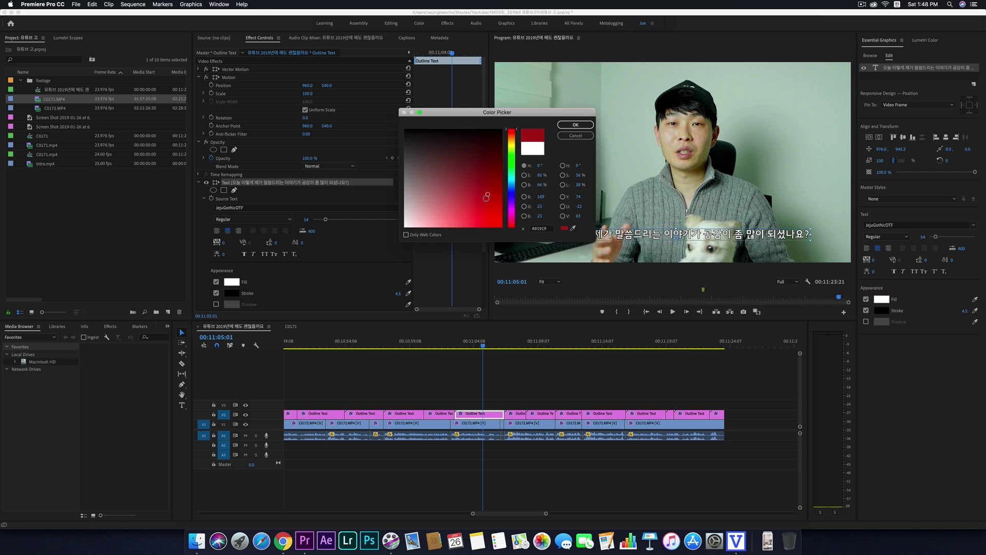
pyautogui.moveTo(509, 168); pyautogui.dragTo(502, 228)
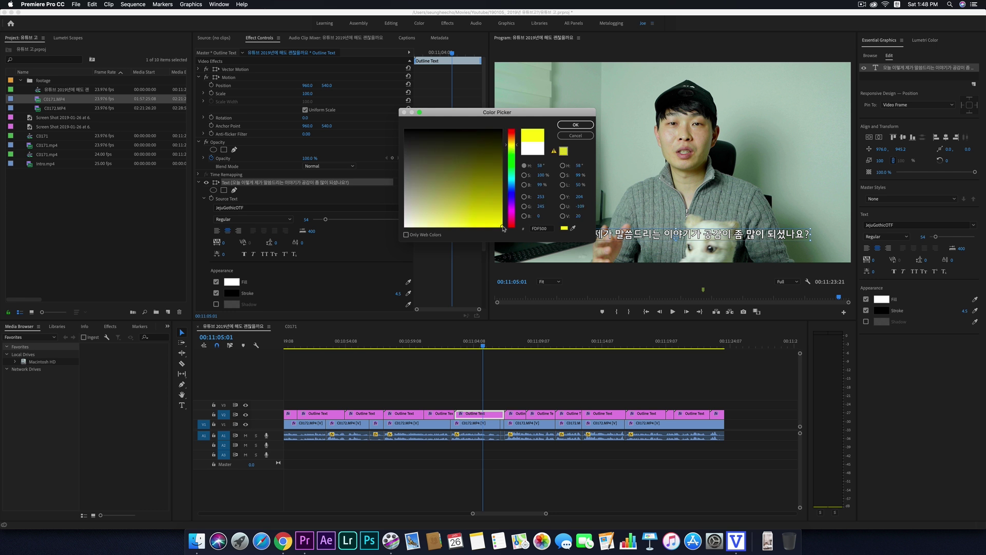
pyautogui.click(576, 125)
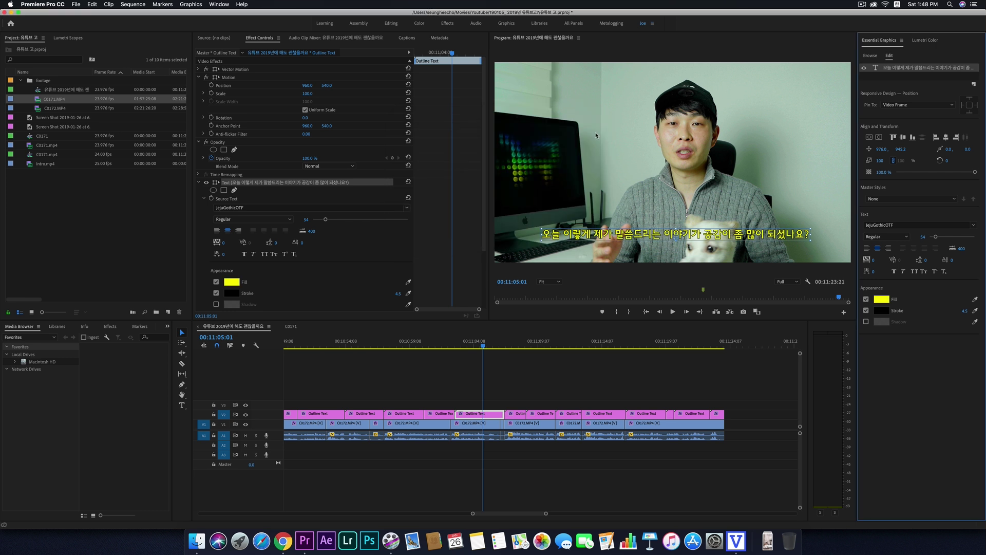
# - Change the selected caption's fill colour to dark teal, 055C62
pyautogui.click(882, 301)
pyautogui.click(472, 206)
pyautogui.click(497, 166)
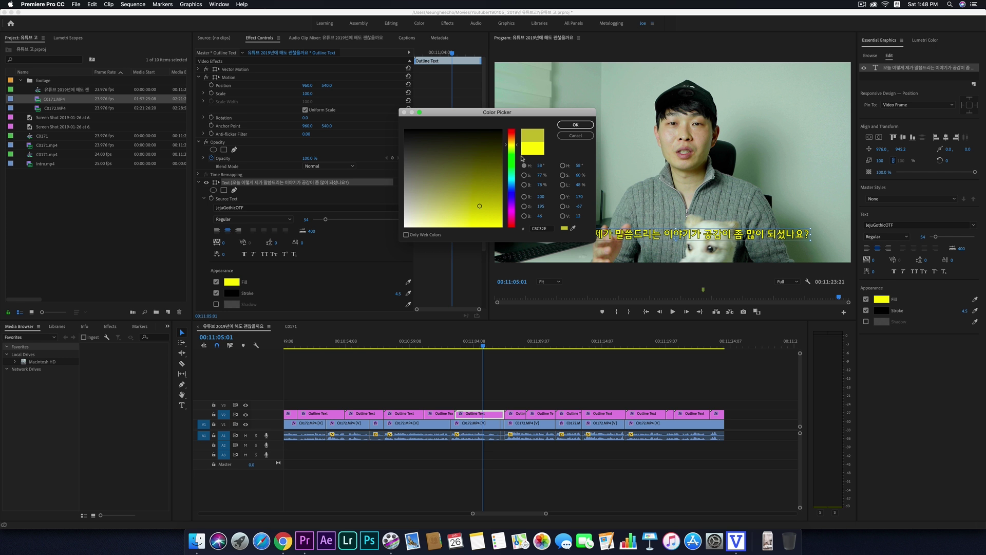
pyautogui.click(511, 179)
pyautogui.click(575, 125)
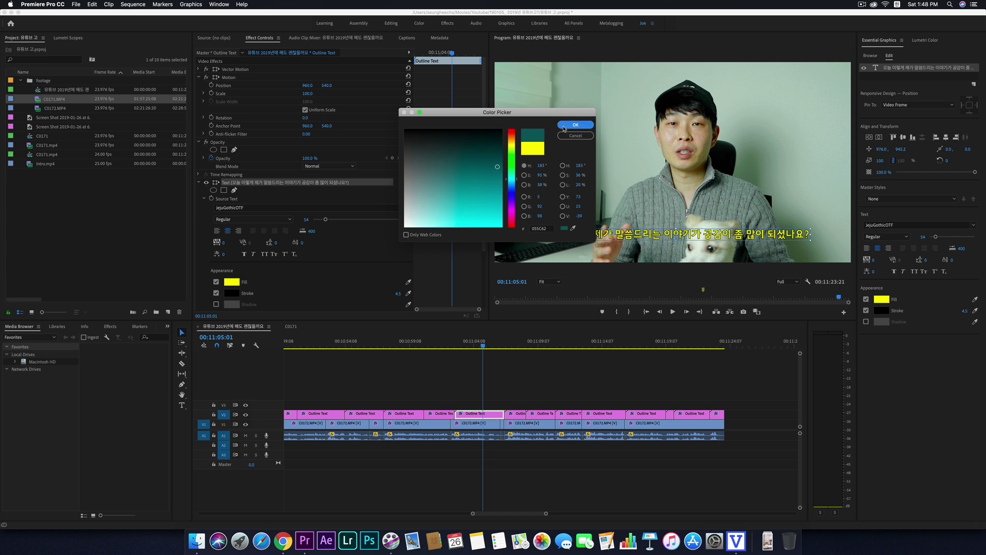
# - Set the selected caption's fill colour back to white
pyautogui.click(882, 300)
pyautogui.doubleClick(539, 228)
pyautogui.write('ffffff')
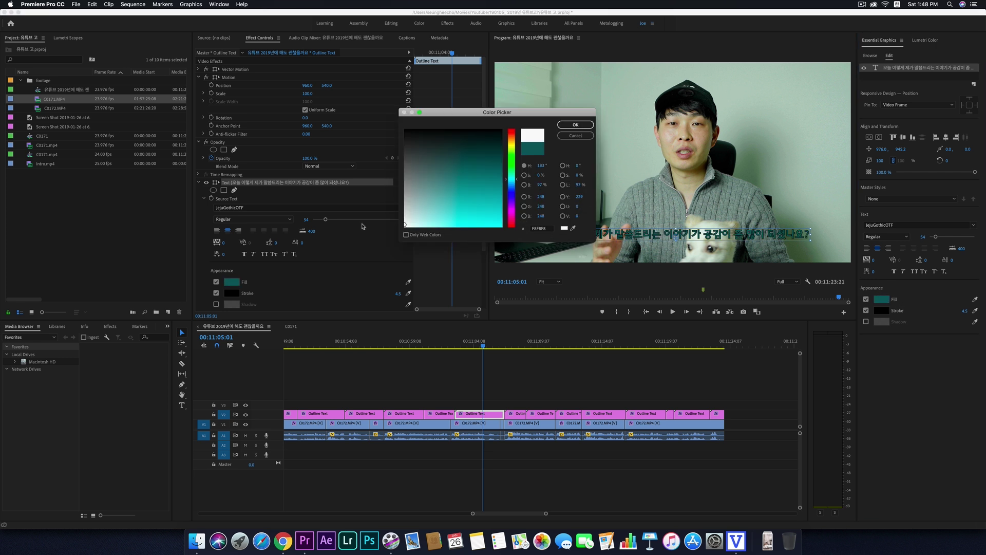
pyautogui.click(576, 125)
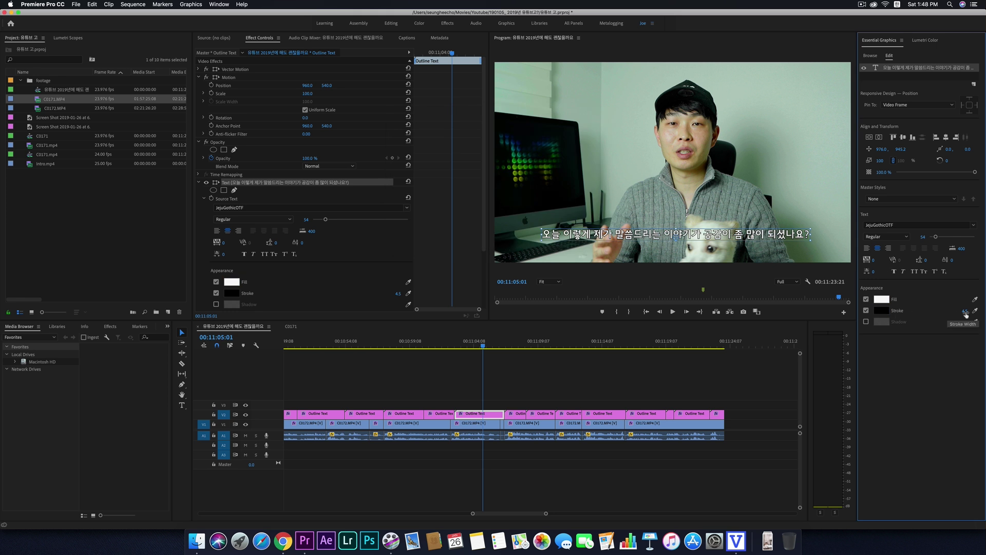
# - Try a red FF0000 stroke on the selected caption and return the stroke colour to black
pyautogui.click(882, 310)
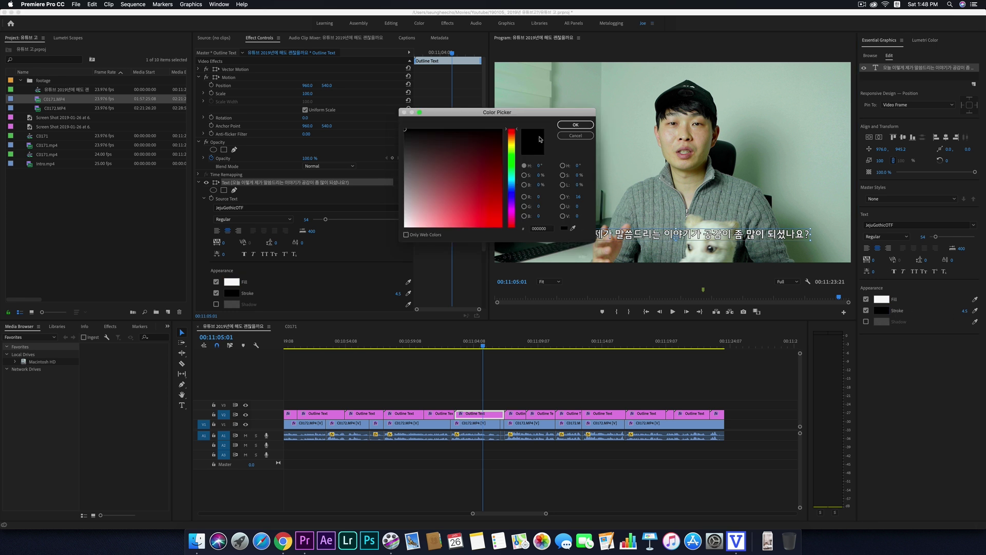
pyautogui.click(501, 131)
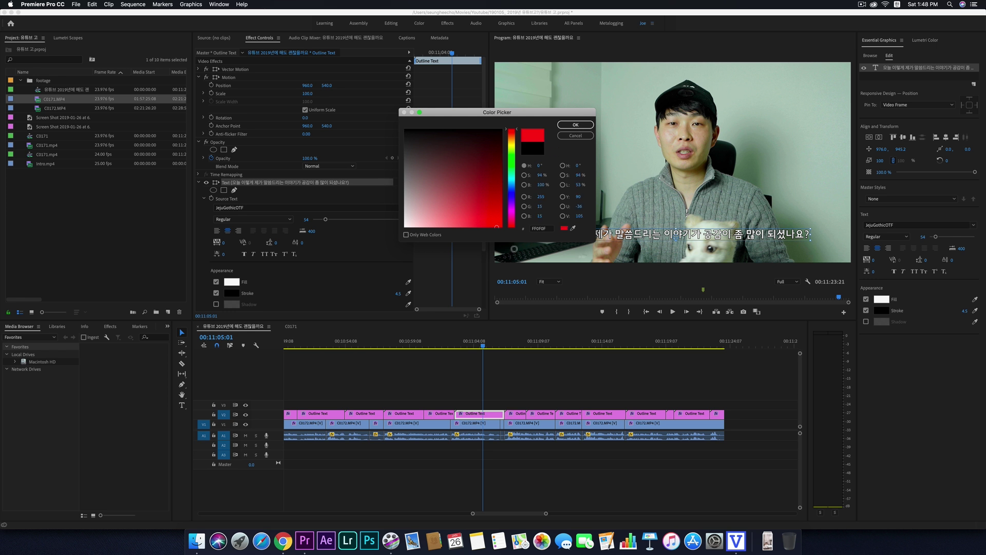
pyautogui.click(589, 124)
pyautogui.click(881, 310)
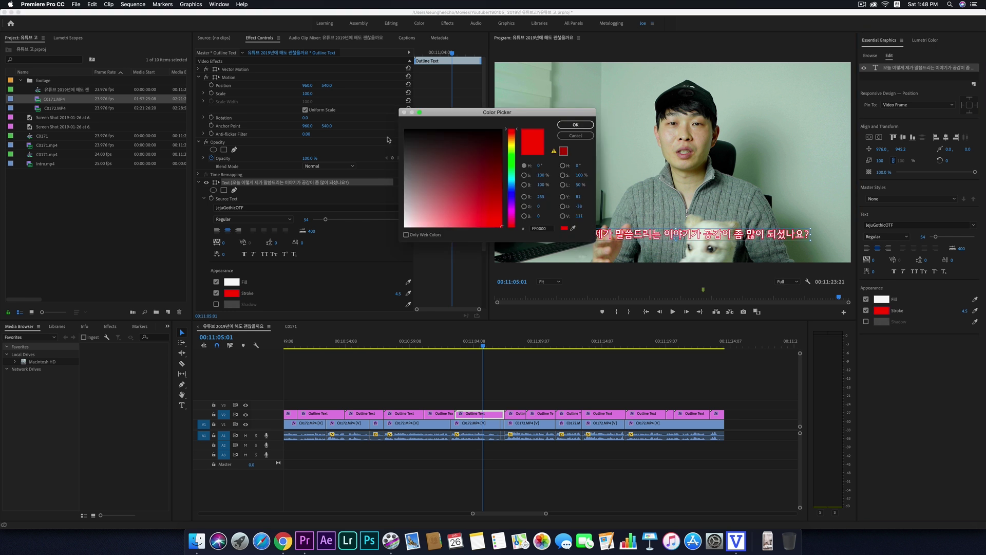
pyautogui.click(576, 125)
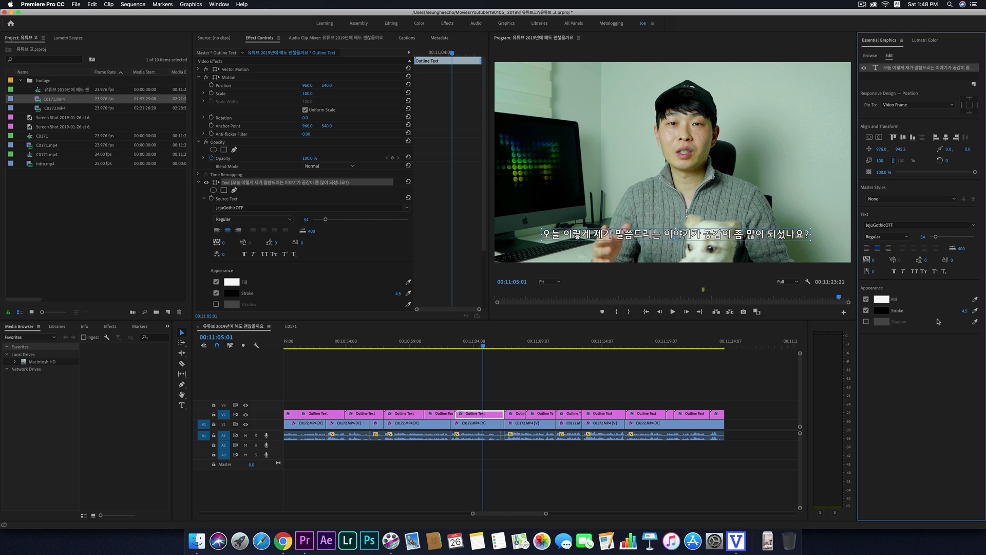
# - Set the selected caption's stroke width to 10
pyautogui.click(964, 311)
pyautogui.write('10')
pyautogui.press('Return')
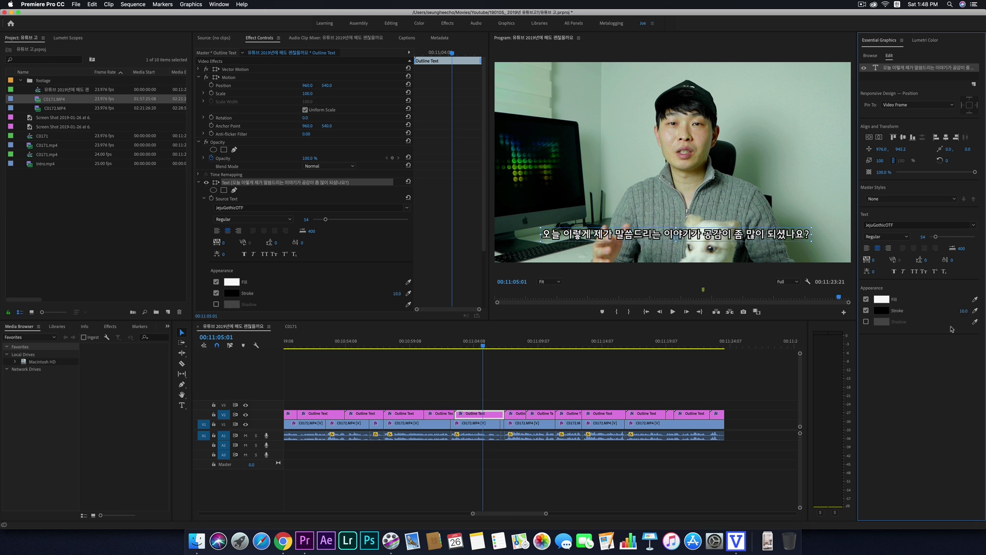
pyautogui.moveTo(964, 310)
pyautogui.mouseDown()
pyautogui.moveTo(984, 311)
pyautogui.moveTo(956, 310)
pyautogui.mouseUp()
pyautogui.click(957, 309)
pyautogui.write('10')
pyautogui.press('Return')
# - Enable a black 000000 shadow on the caption with 87% opacity, distance 22.2, size 11.1, an adjusted angle and a larger blur
pyautogui.click(866, 322)
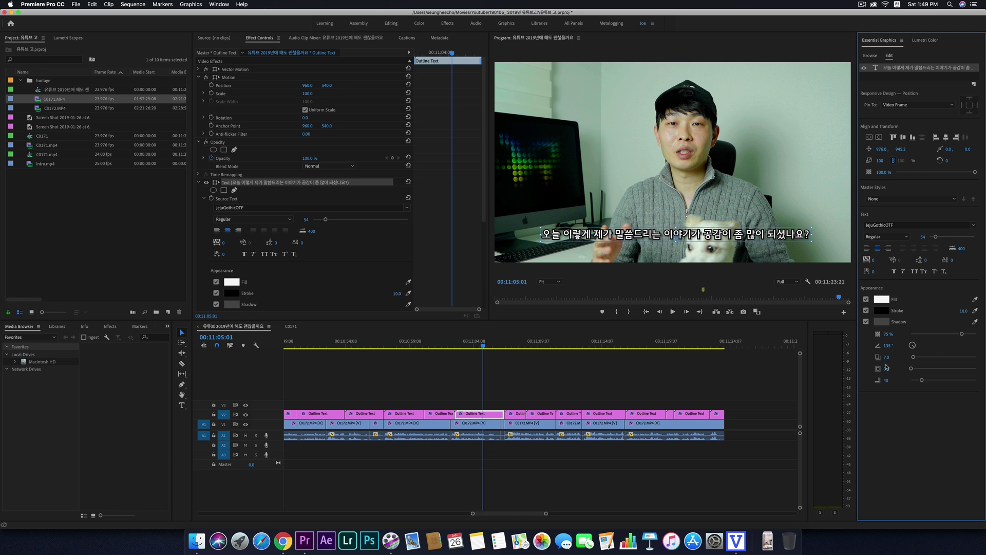
pyautogui.click(881, 321)
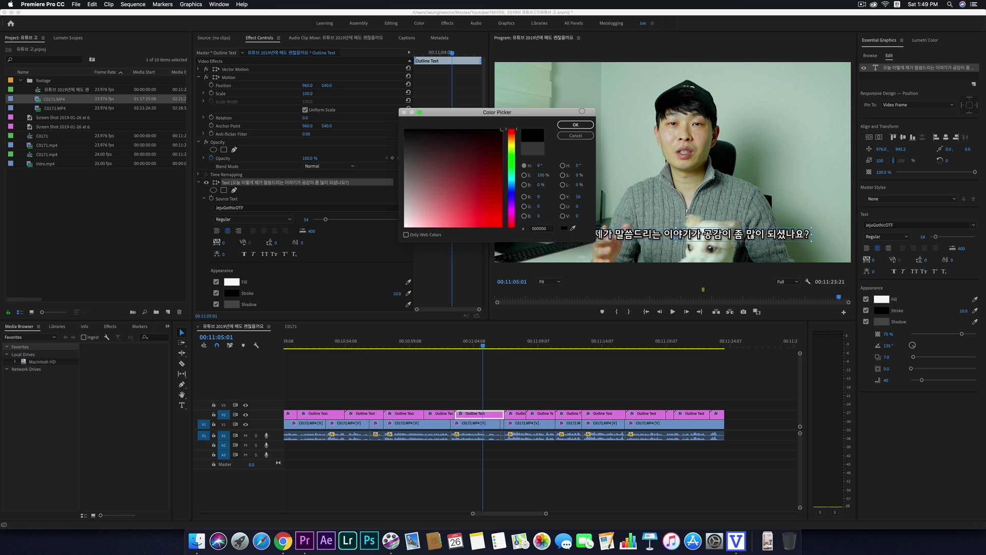
pyautogui.click(477, 153)
pyautogui.click(503, 129)
pyautogui.click(576, 124)
pyautogui.moveTo(912, 345); pyautogui.dragTo(928, 382)
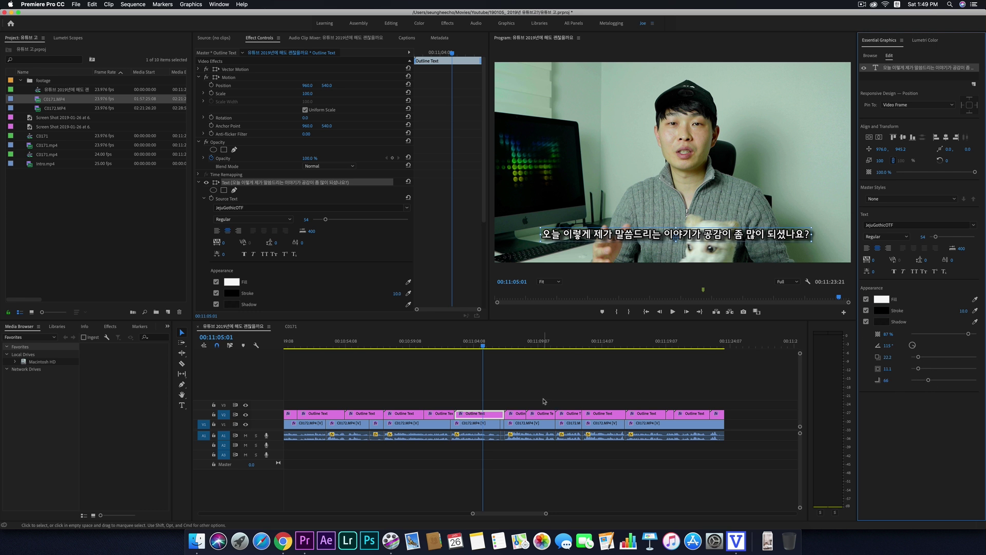
# - Create a master text style named 자막 from the restyled caption at about 00:11:05
pyautogui.click(476, 416)
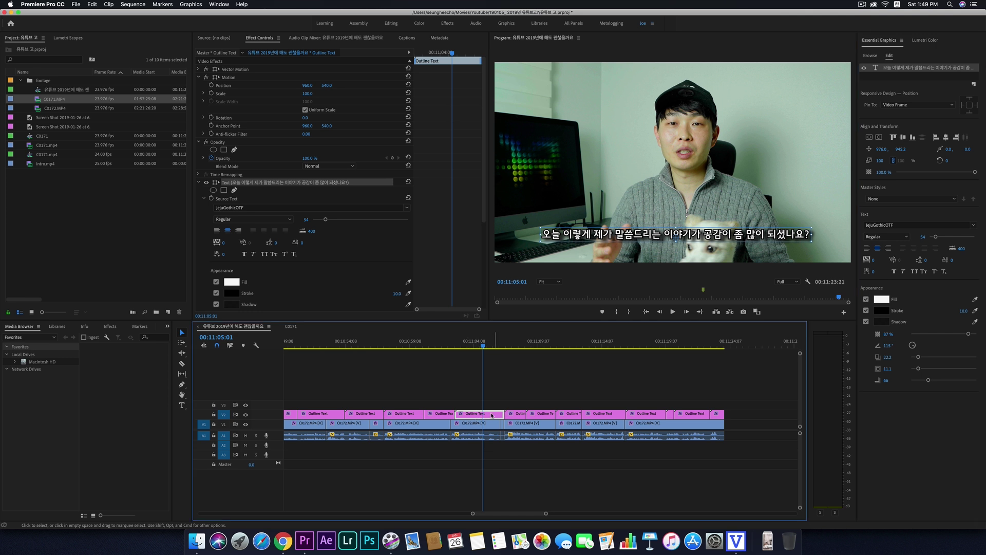
pyautogui.click(517, 342)
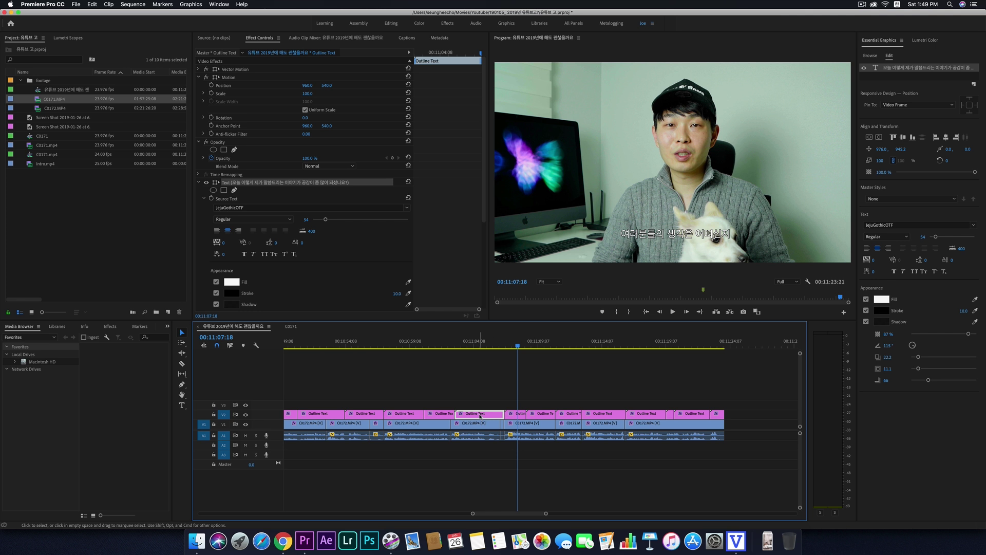
pyautogui.click(491, 347)
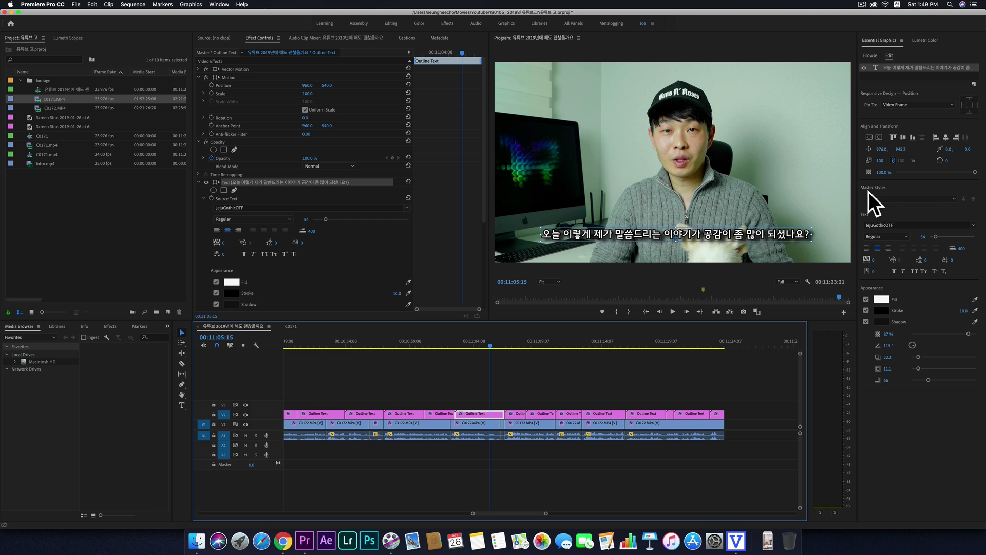
pyautogui.click(953, 200)
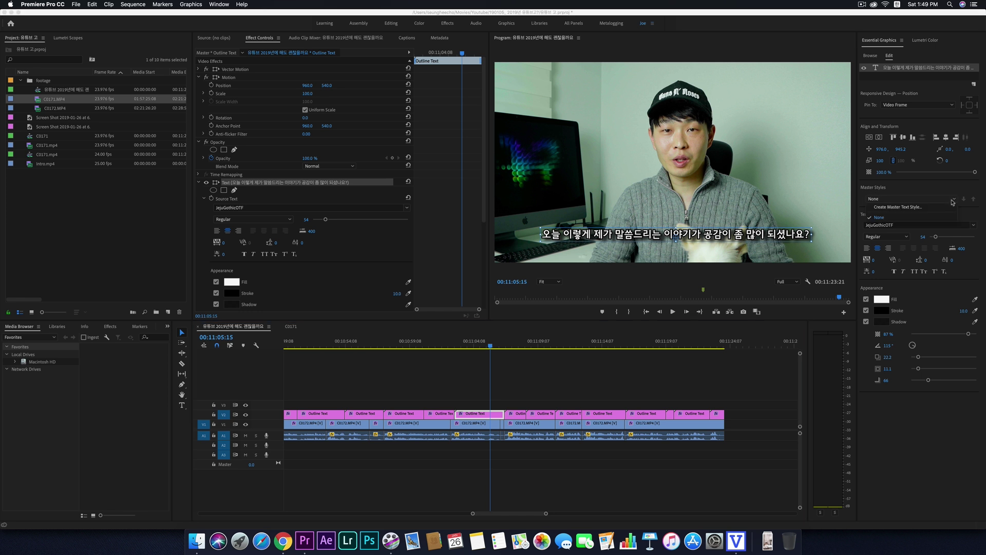
pyautogui.click(912, 208)
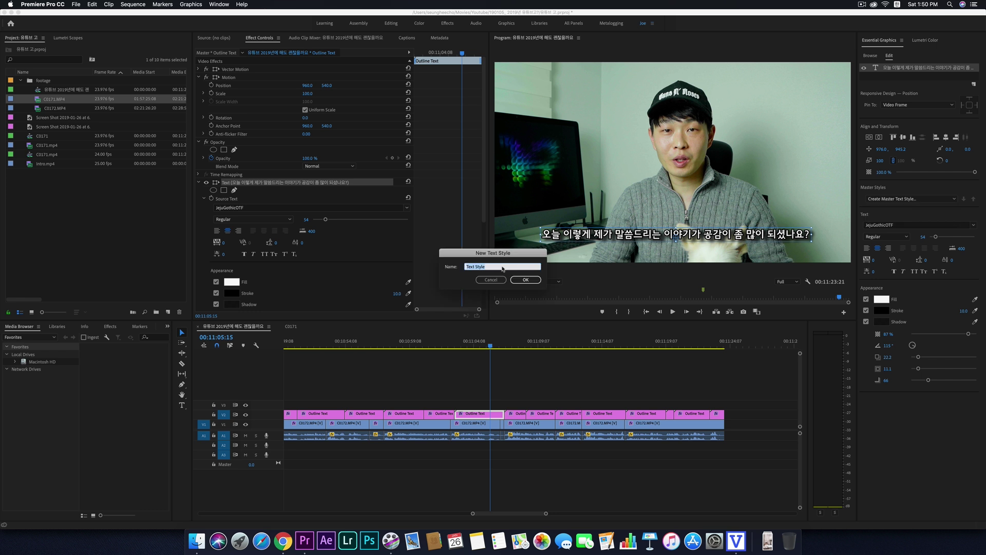
pyautogui.write('자막')
pyautogui.press('Return')
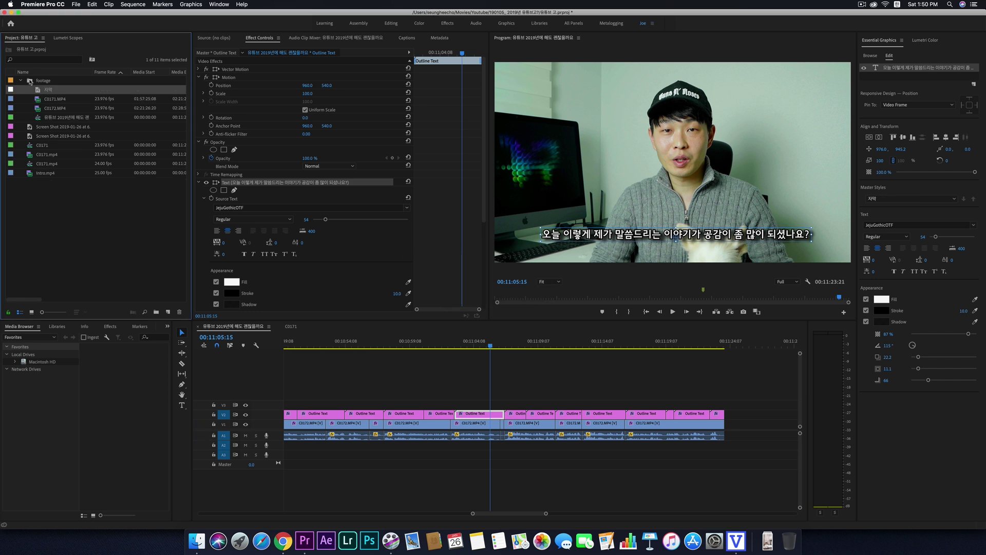
# - Apply the 자막 master text style to the two captions following the styled one
pyautogui.moveTo(185, 173); pyautogui.dragTo(517, 415)
pyautogui.click(516, 342)
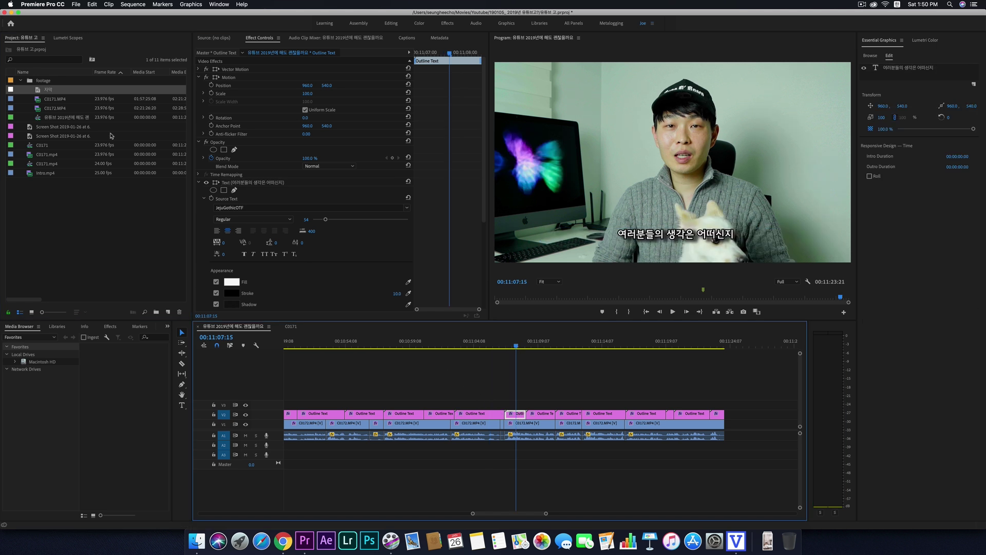
pyautogui.click(541, 343)
pyautogui.moveTo(46, 90); pyautogui.dragTo(546, 415)
pyautogui.moveTo(539, 340); pyautogui.dragTo(371, 339)
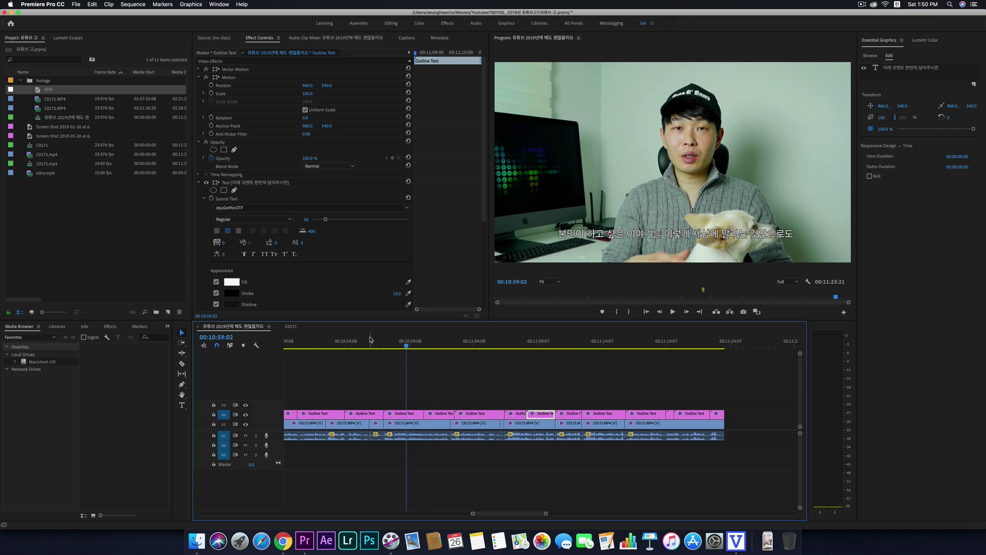
# - Select every caption clip on V2 and apply the 자막 master text style to all of them
pyautogui.click(452, 374)
pyautogui.press('-')
pyautogui.press('-')
pyautogui.press('-')
pyautogui.press('-')
pyautogui.press('-')
pyautogui.moveTo(588, 418); pyautogui.dragTo(191, 385)
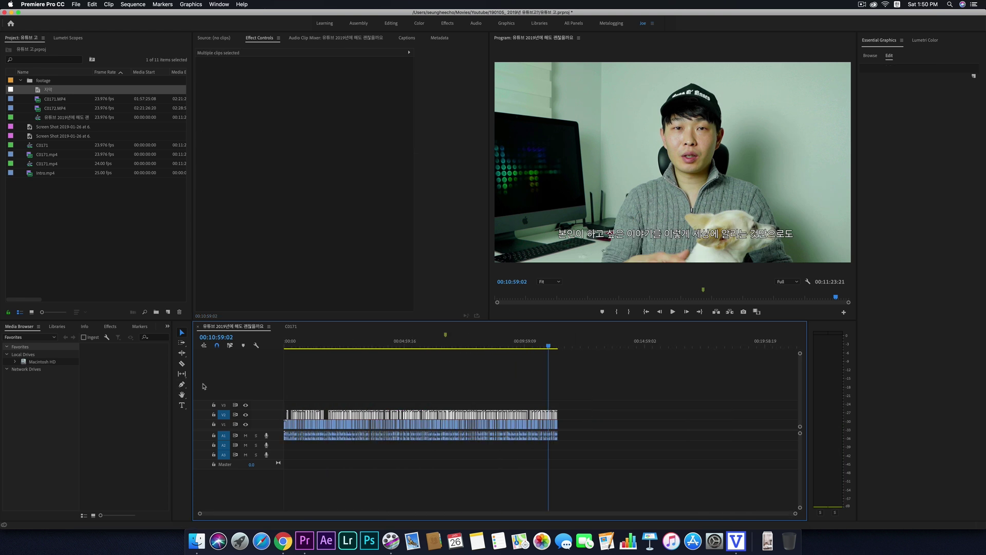
pyautogui.press('=')
pyautogui.press('=')
pyautogui.press('=')
pyautogui.press('=')
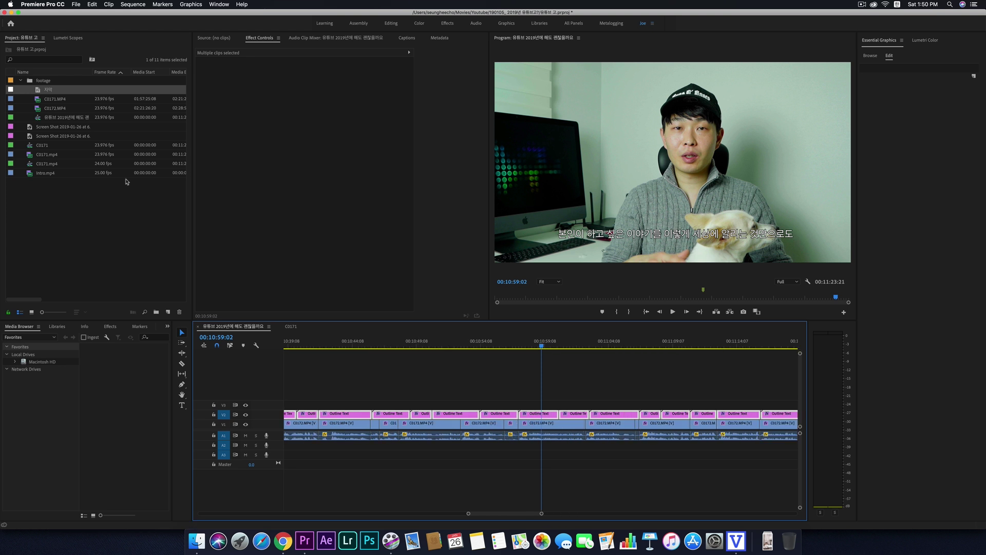
pyautogui.click(49, 92)
pyautogui.moveTo(533, 338); pyautogui.dragTo(548, 414)
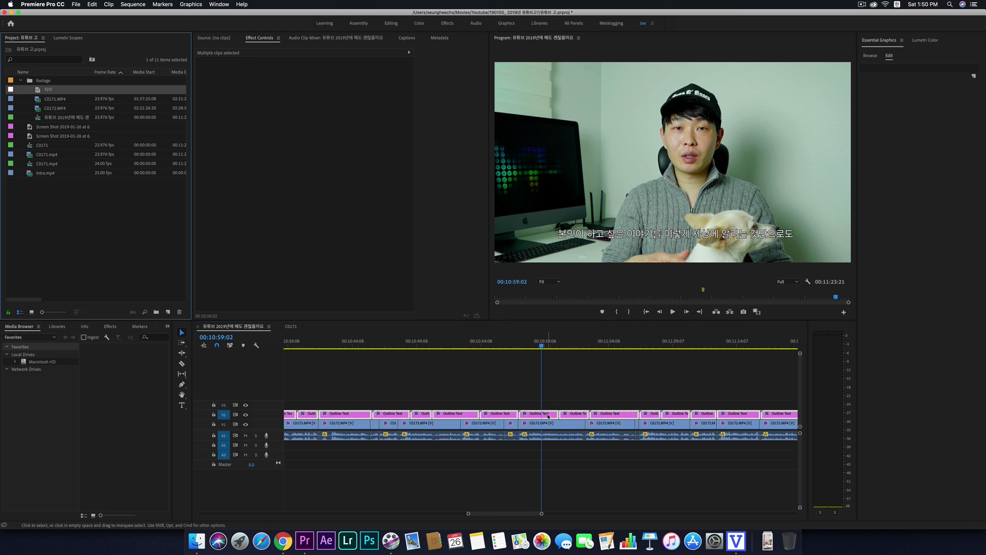
pyautogui.press('-')
pyautogui.click(553, 379)
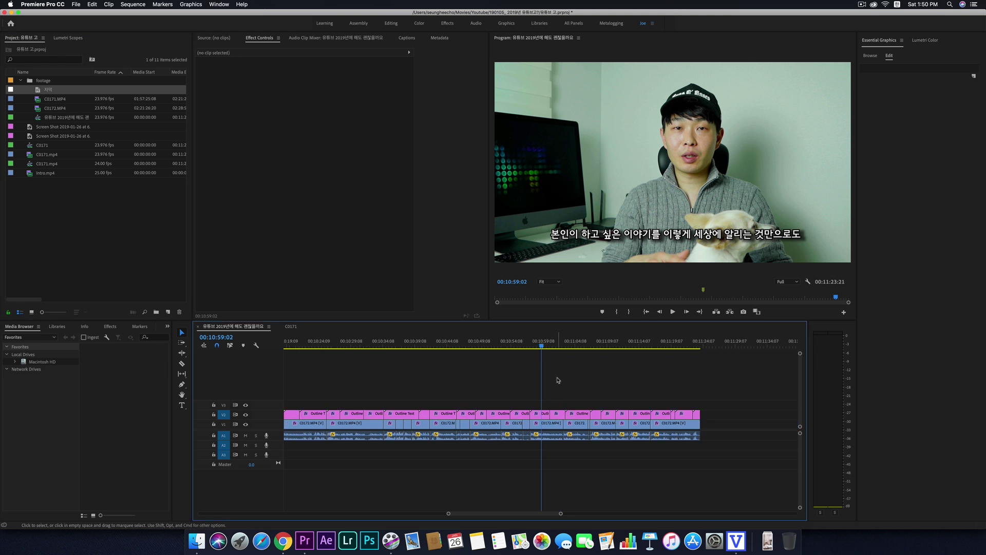
# - Try moving the caption at 00:10:22 to the top of the video frame, and undo the move
pyautogui.press('-')
pyautogui.click(569, 348)
pyautogui.moveTo(570, 348); pyautogui.dragTo(295, 344)
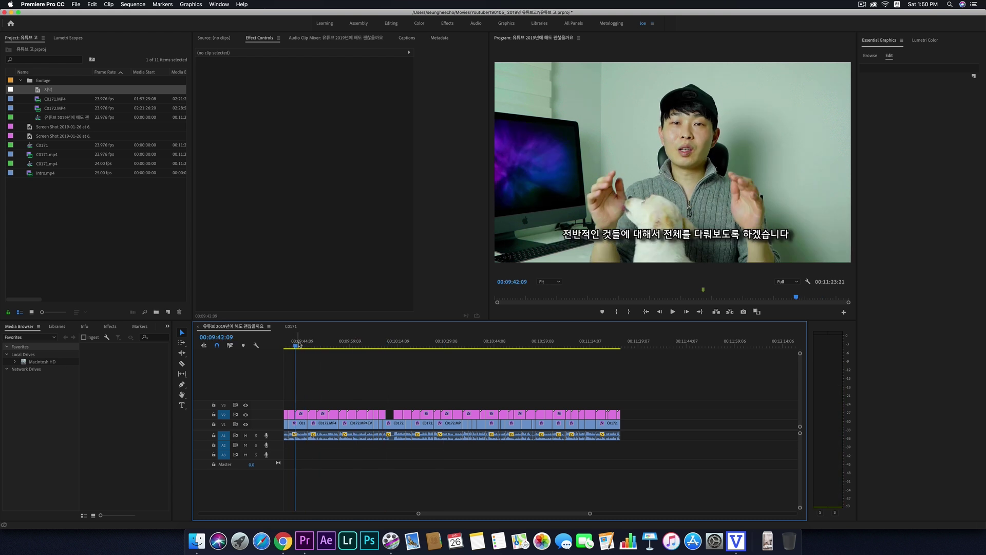
pyautogui.click(422, 341)
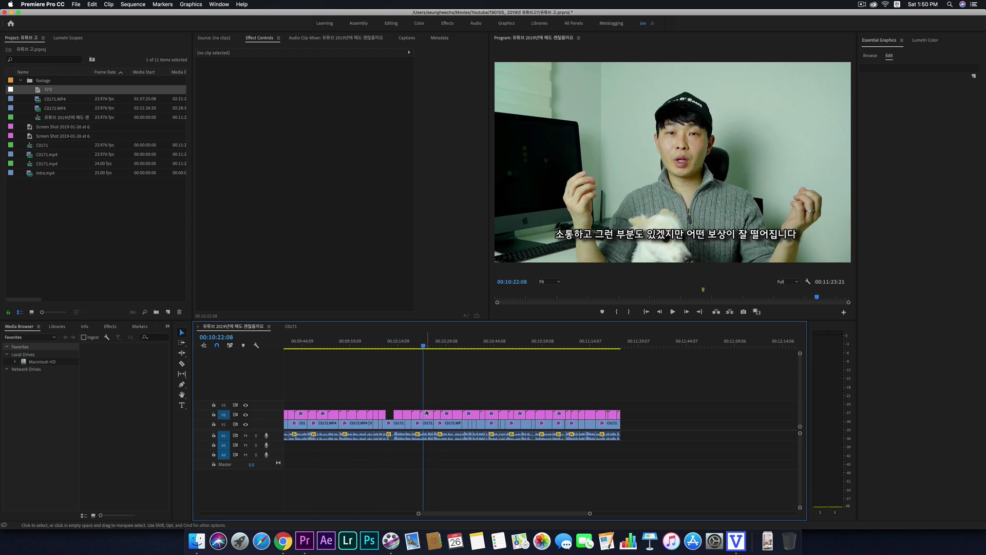
pyautogui.click(427, 414)
pyautogui.moveTo(667, 234); pyautogui.dragTo(669, 92)
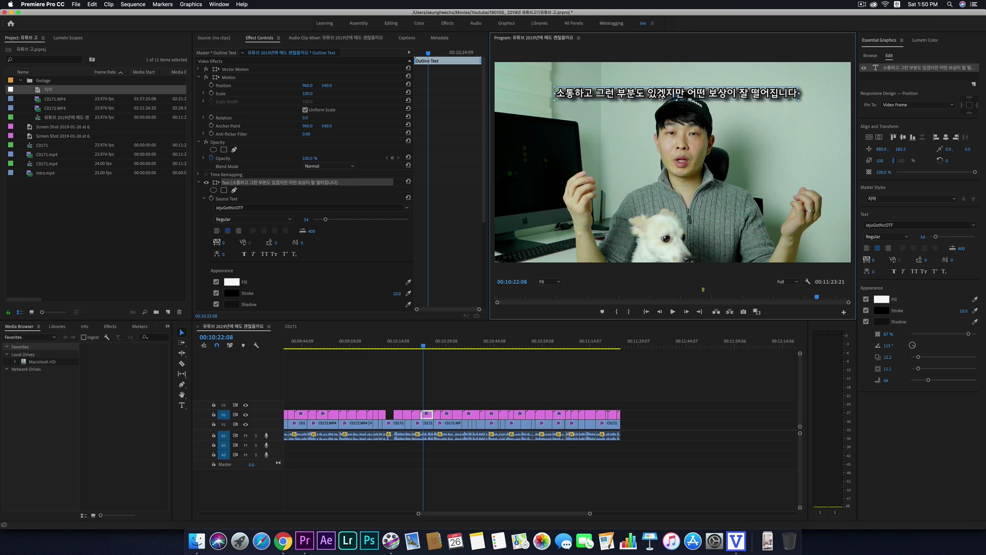
pyautogui.click(438, 344)
pyautogui.moveTo(470, 349); pyautogui.dragTo(424, 349)
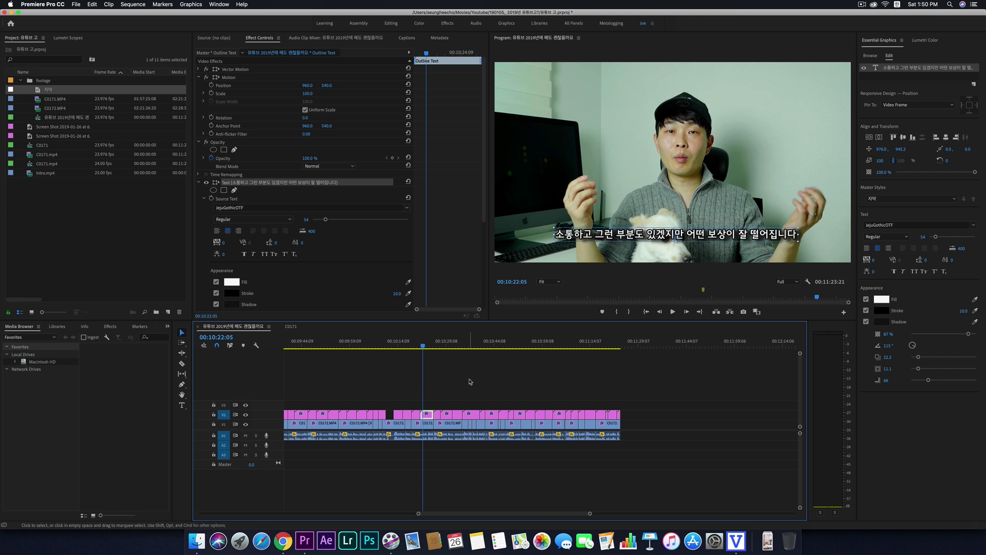
# - Select all caption clips on V2 and nest them into a sequence named 자막 nest
pyautogui.click(592, 405)
pyautogui.press('-')
pyautogui.press('-')
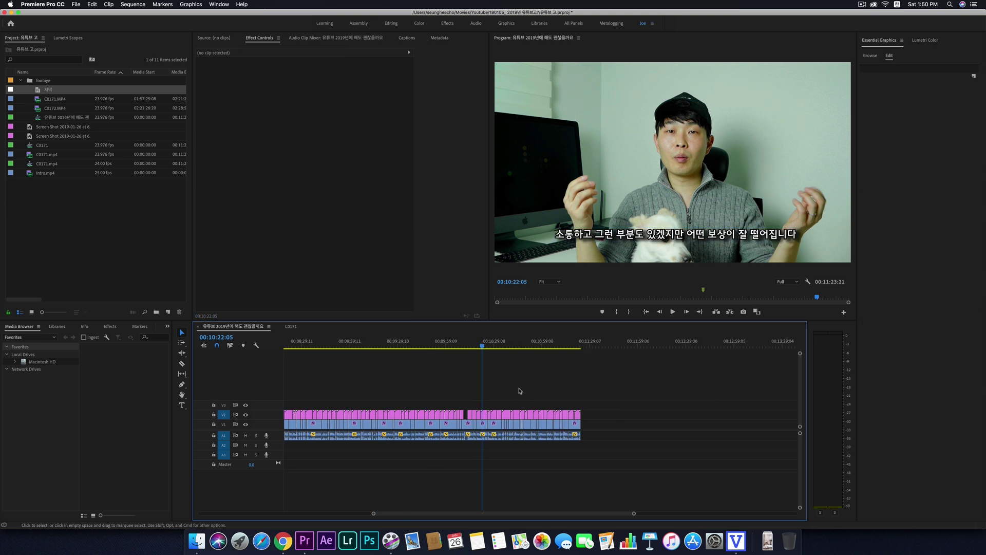
pyautogui.moveTo(619, 416); pyautogui.dragTo(314, 378)
pyautogui.press('-')
pyautogui.press('-')
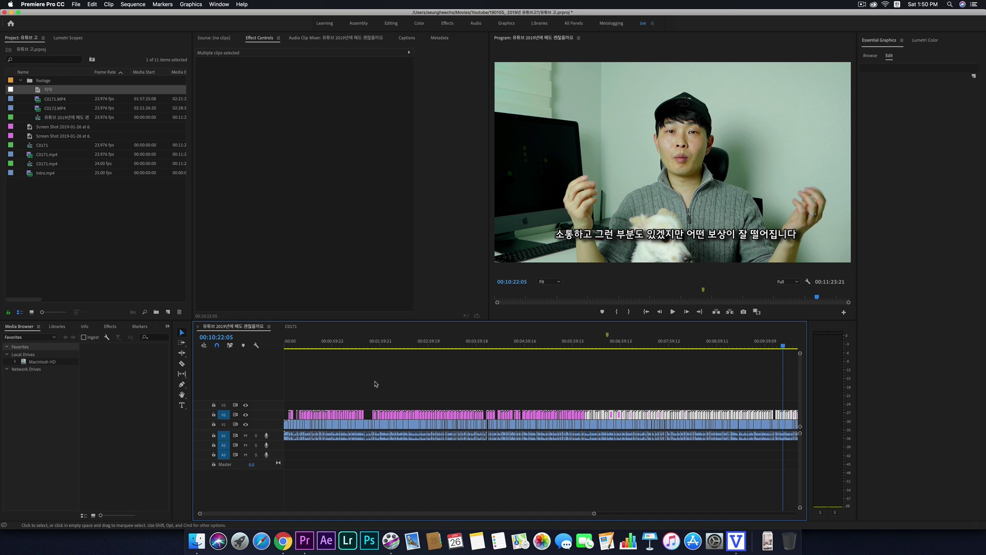
pyautogui.press('=')
pyautogui.press('=')
pyautogui.press('=')
pyautogui.press('=')
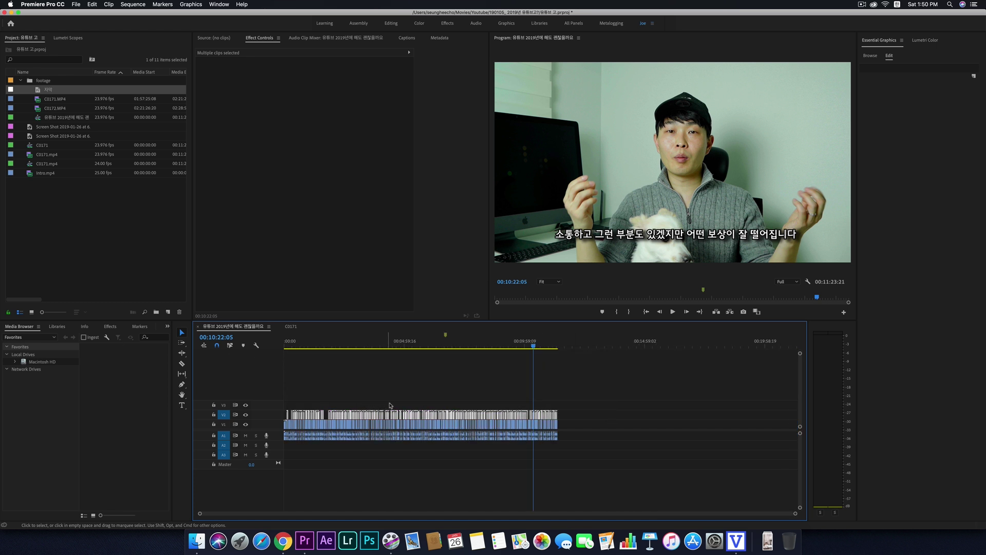
pyautogui.press('=')
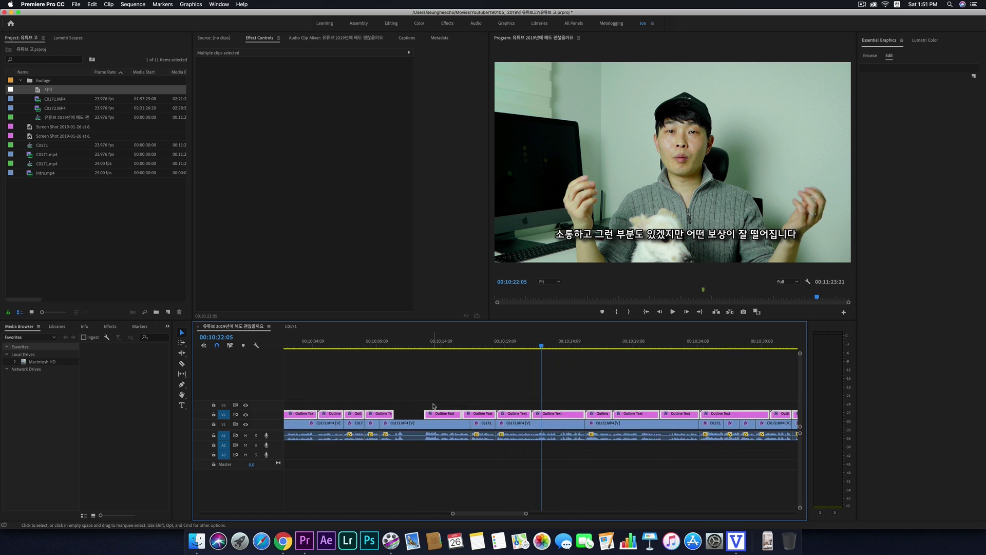
pyautogui.rightClick(555, 416)
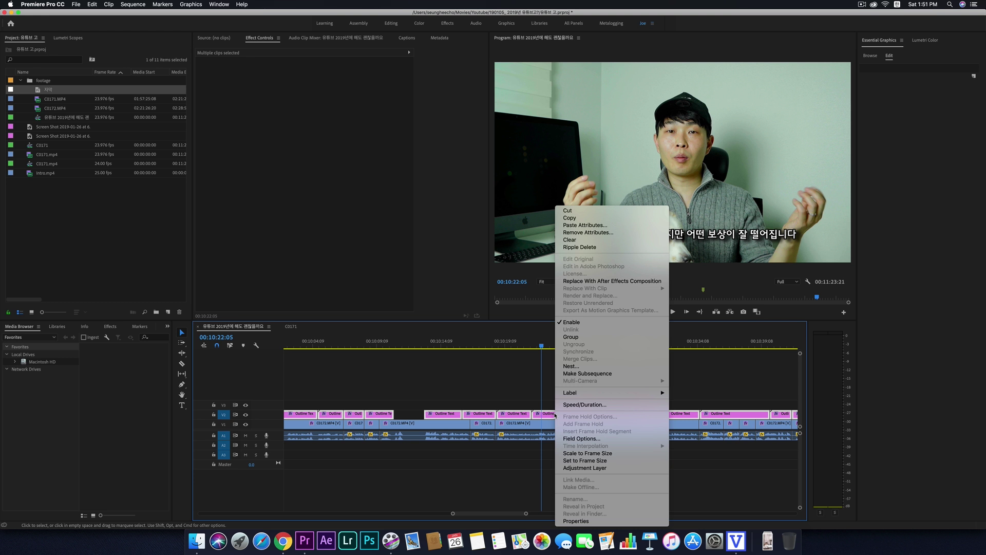
pyautogui.click(570, 366)
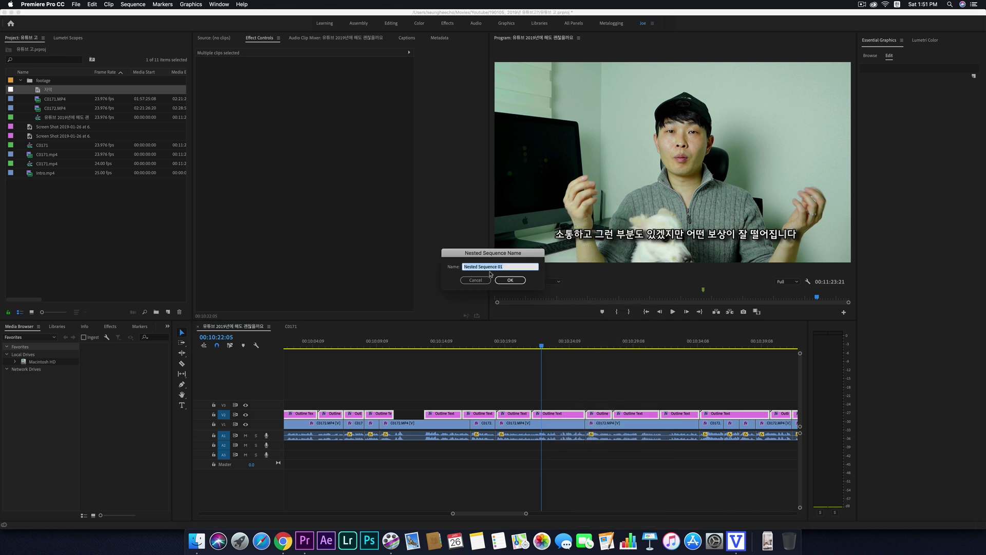
pyautogui.write('자막')
pyautogui.press('Return')
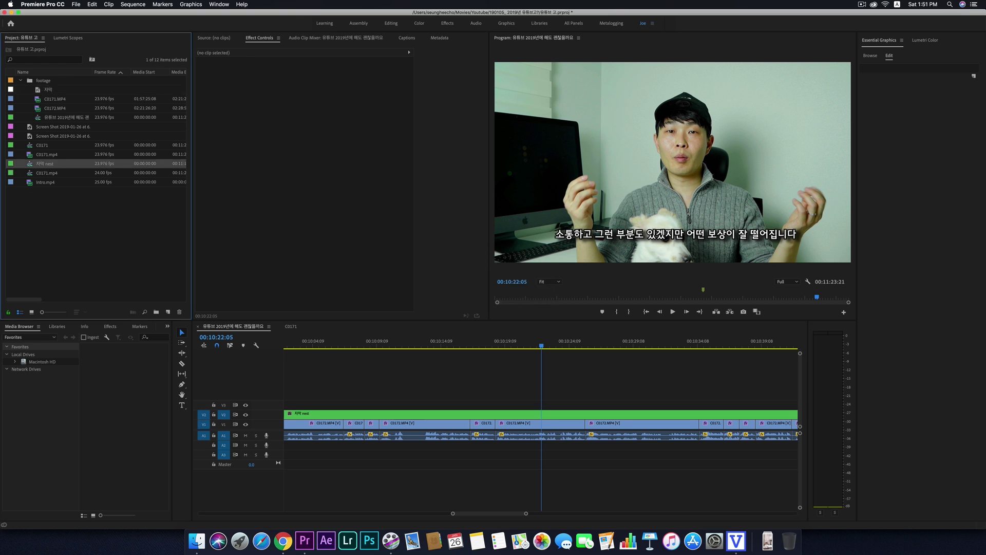
# - Open the 자막 nest sequence, examine the caption clips inside it, and return to the main sequence
pyautogui.click(531, 412)
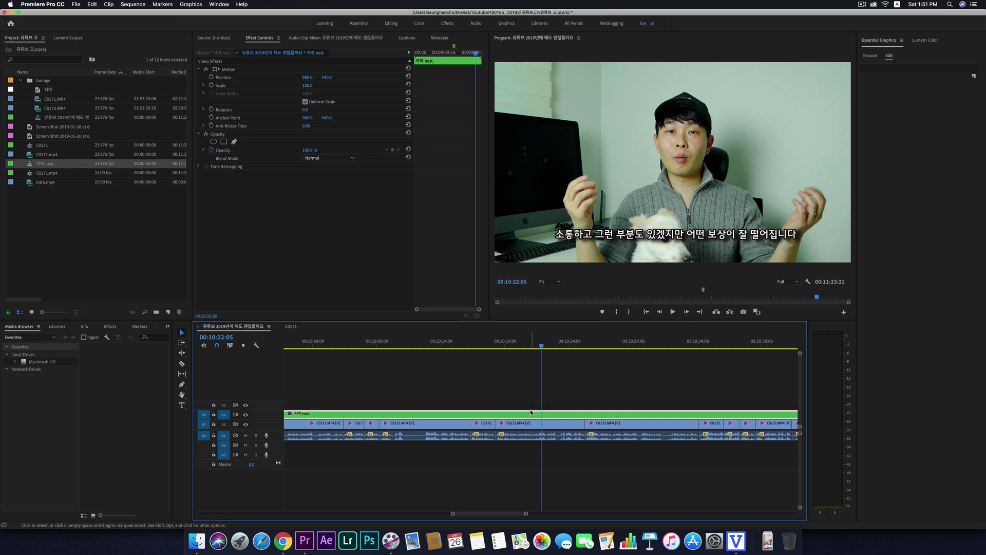
pyautogui.doubleClick(387, 415)
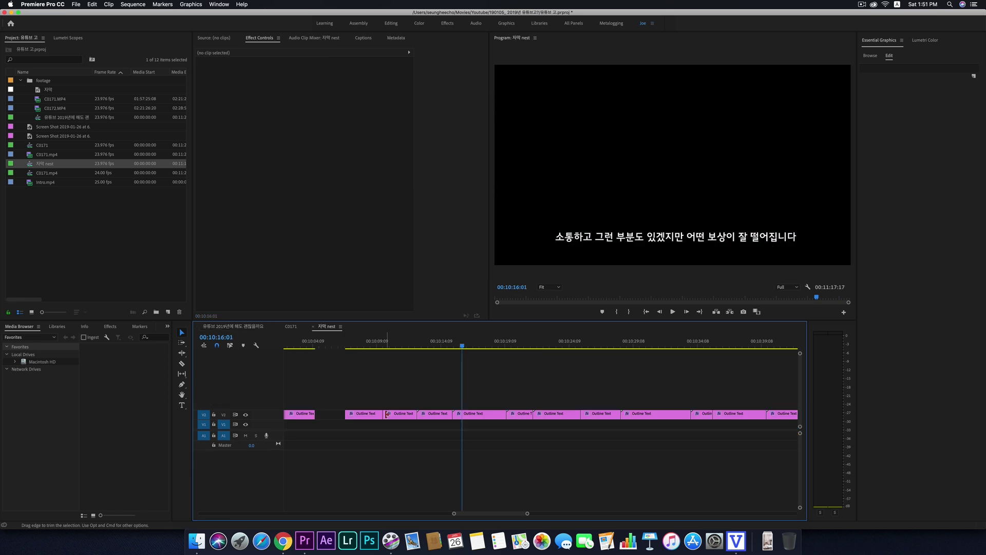
pyautogui.press('-')
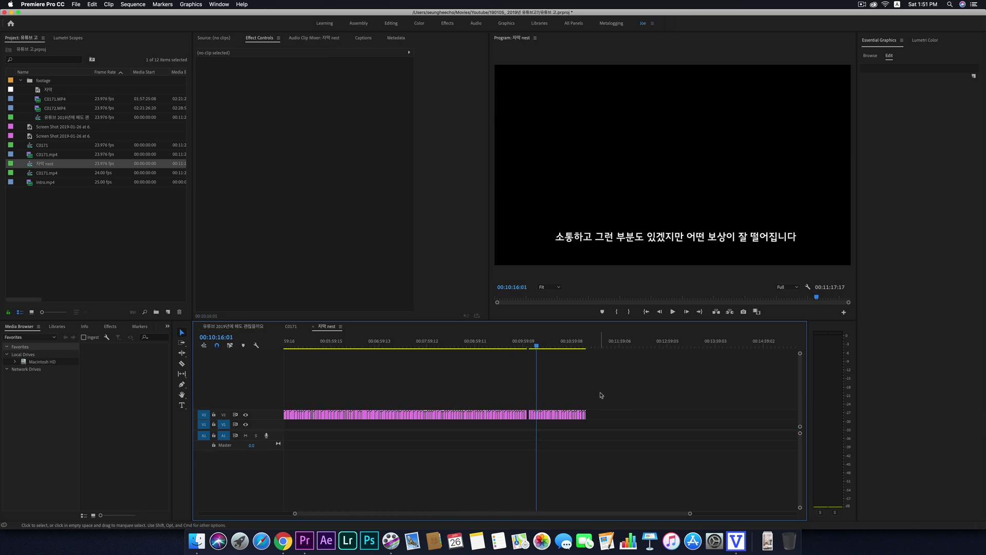
pyautogui.scroll(5, 350, 376)
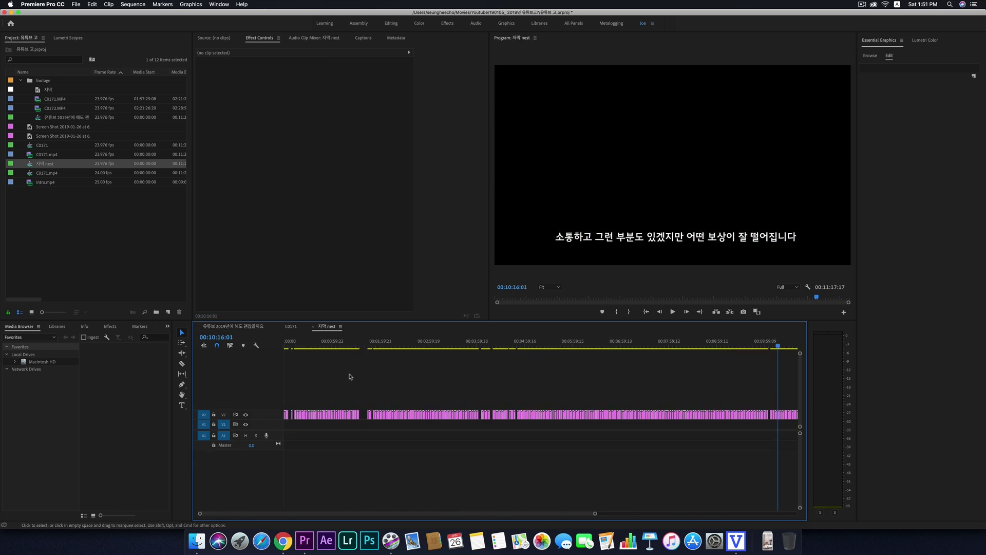
pyautogui.click(253, 328)
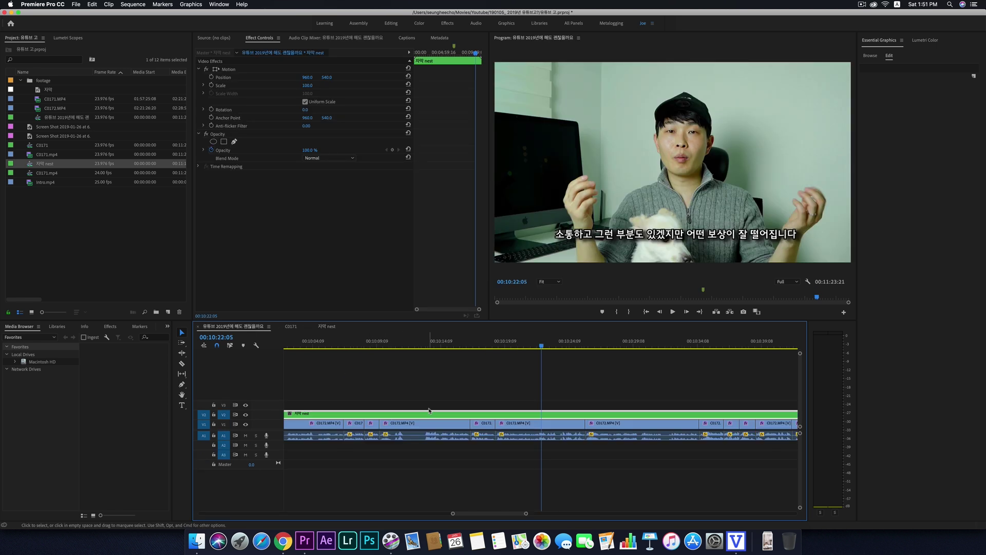
# - Try raising the nested captions to vertical position 434 and rotating them clockwise, and undo these transform changes
pyautogui.moveTo(327, 77); pyautogui.dragTo(350, 78)
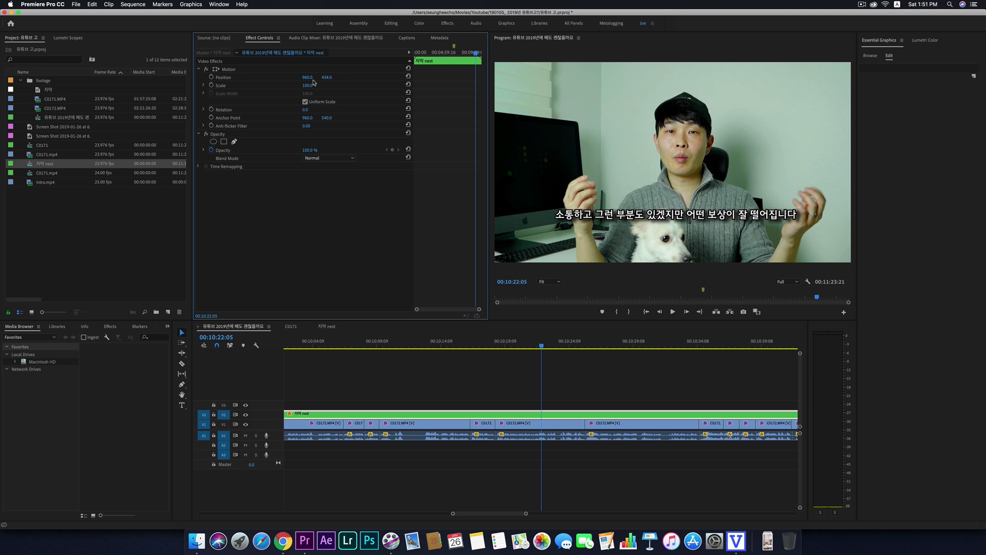
pyautogui.moveTo(306, 109); pyautogui.dragTo(332, 113)
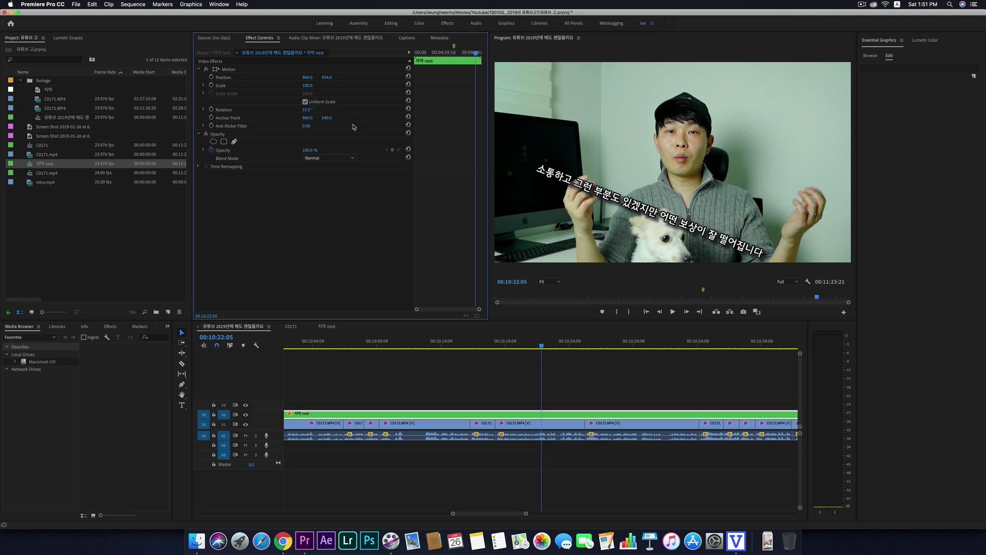
pyautogui.press('super+z')
pyautogui.press('super+z')
pyautogui.press('super+z')
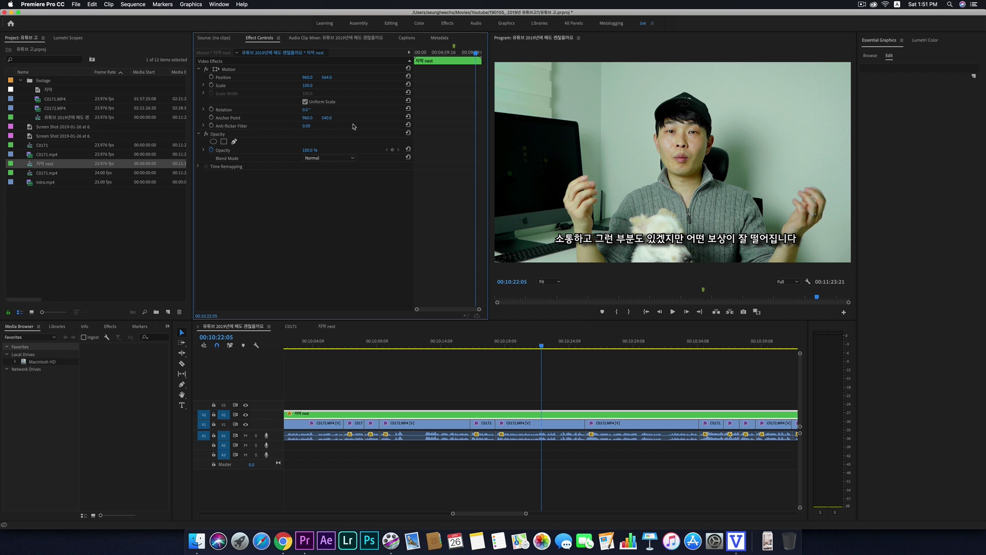